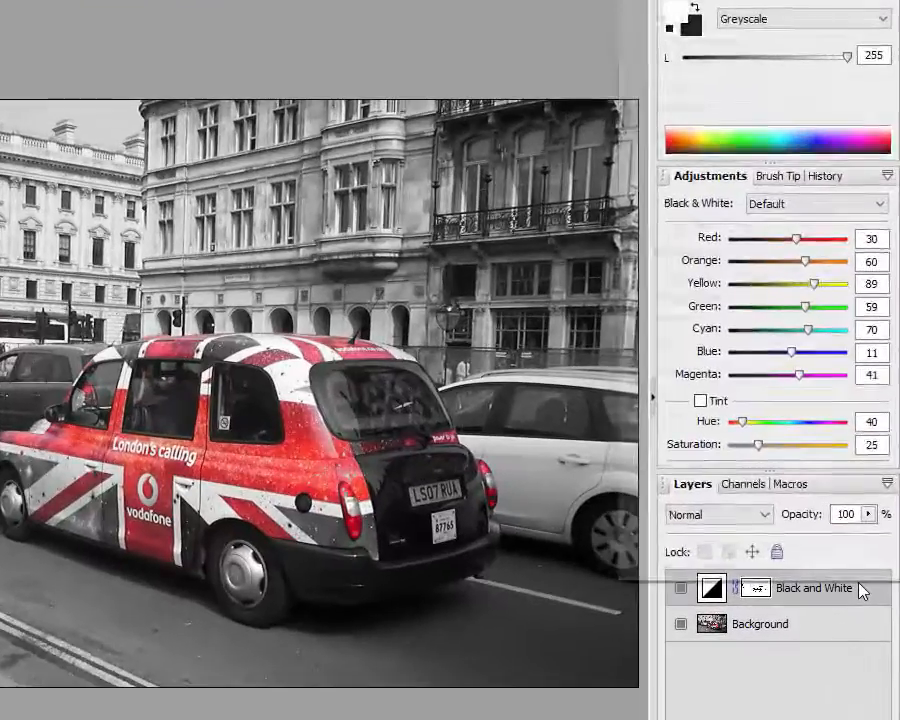
Delete the masked Black and White adjustment above the Background layer, leaving only the full-colour photo.
right_click(850, 538)
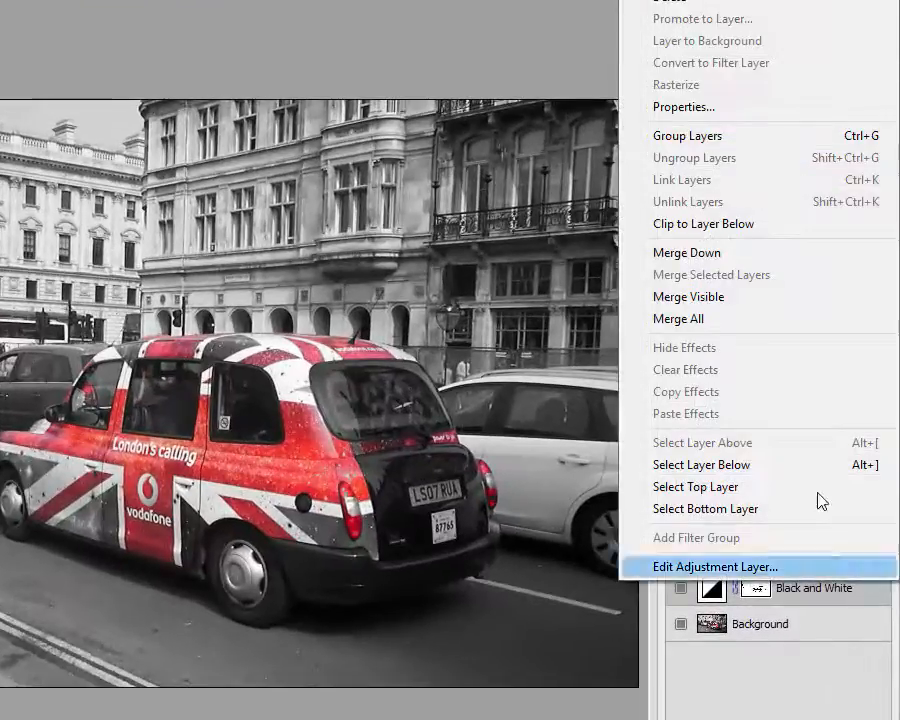
left_click(676, 9)
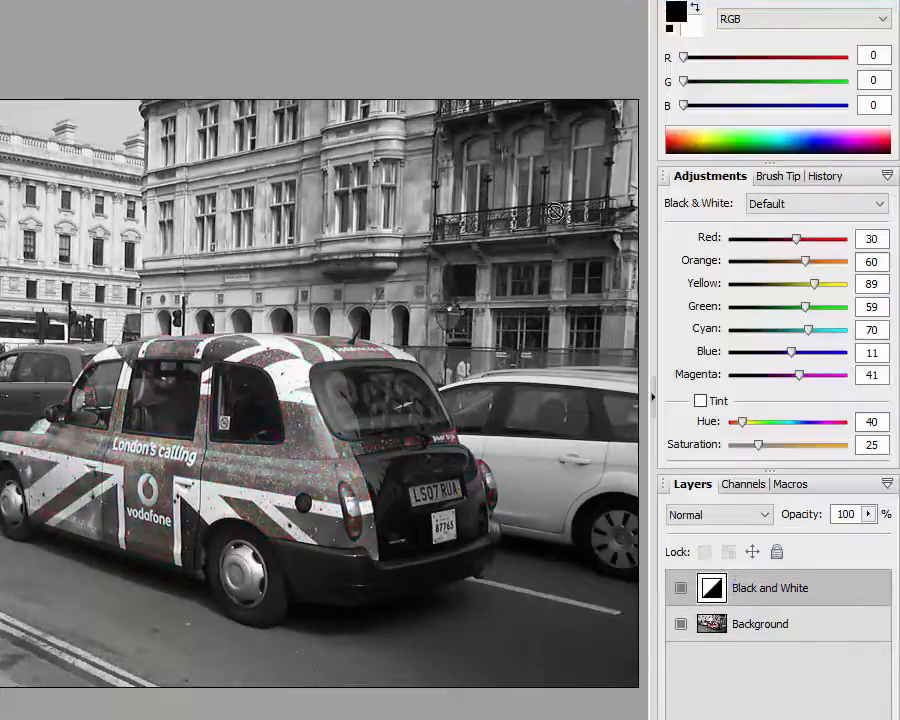
right_click(740, 592)
left_click(672, 6)
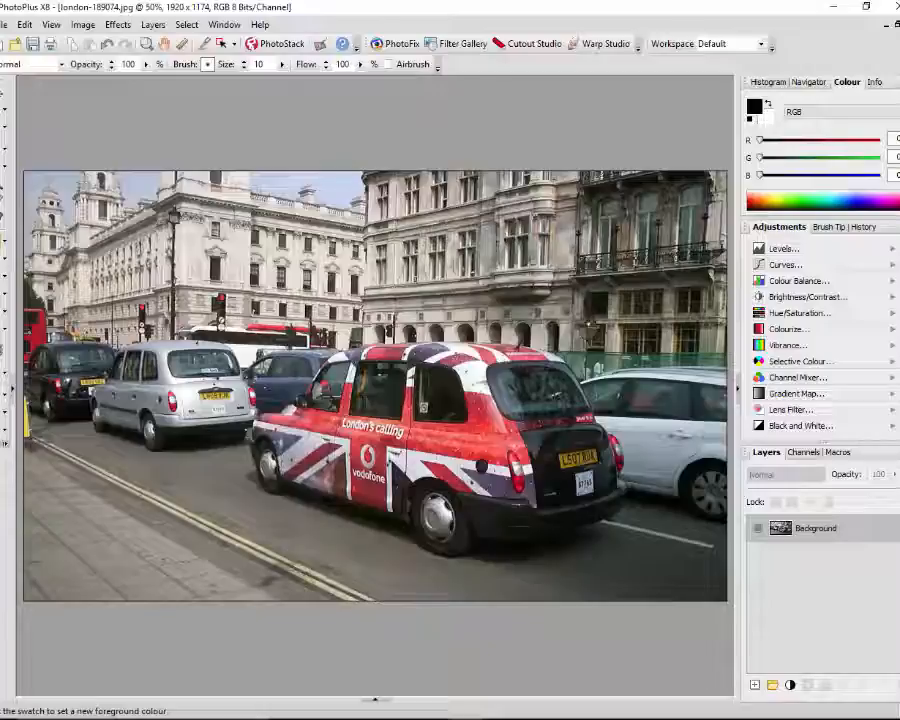
Open the Colour Range selection dialog and move it clear of the red taxi.
left_click(185, 25)
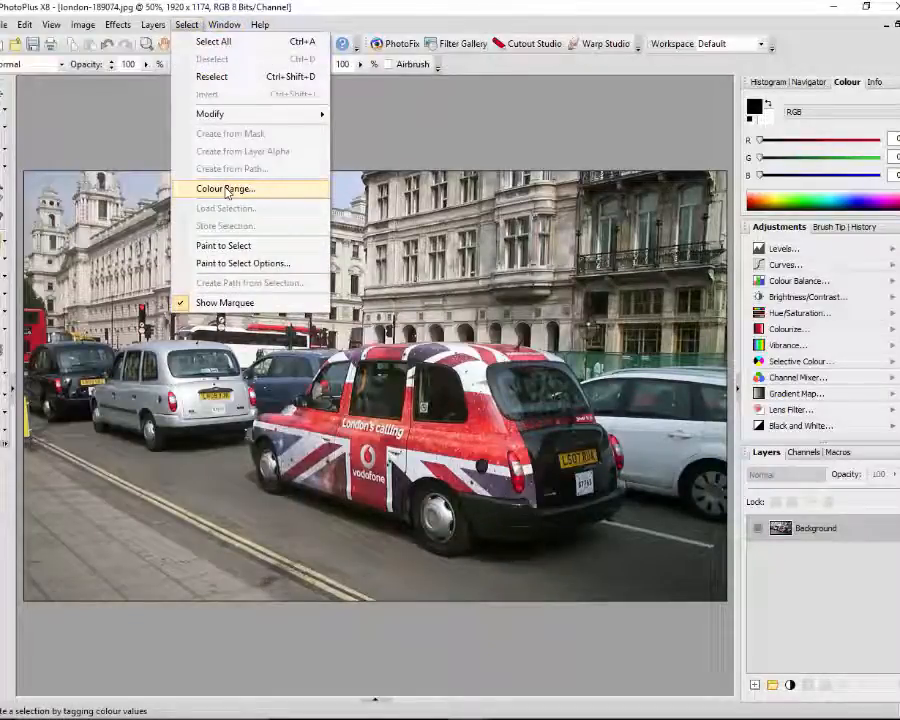
left_click(377, 14)
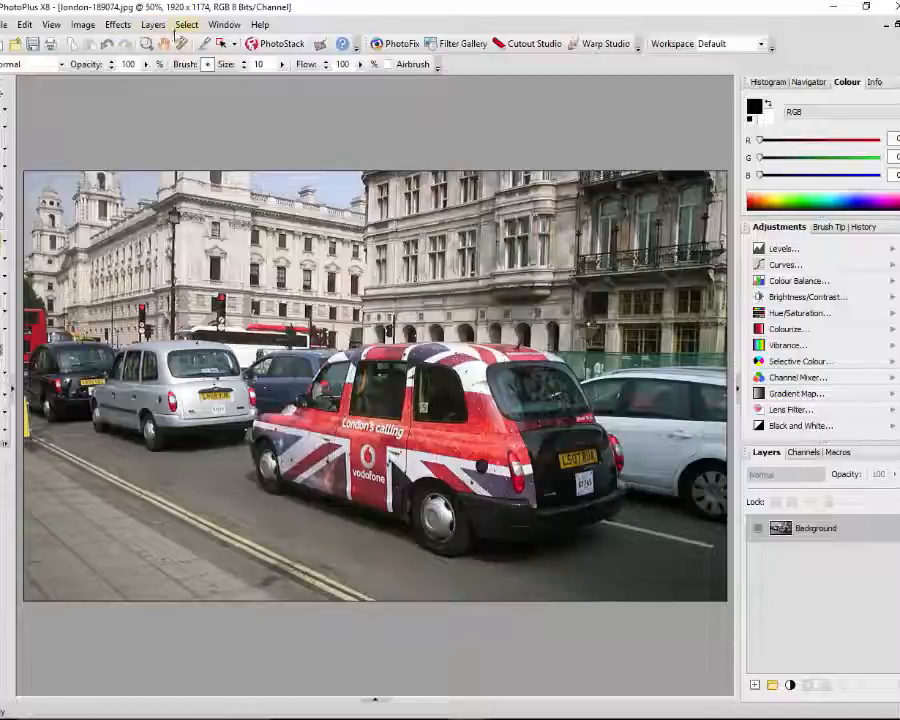
left_click(187, 27)
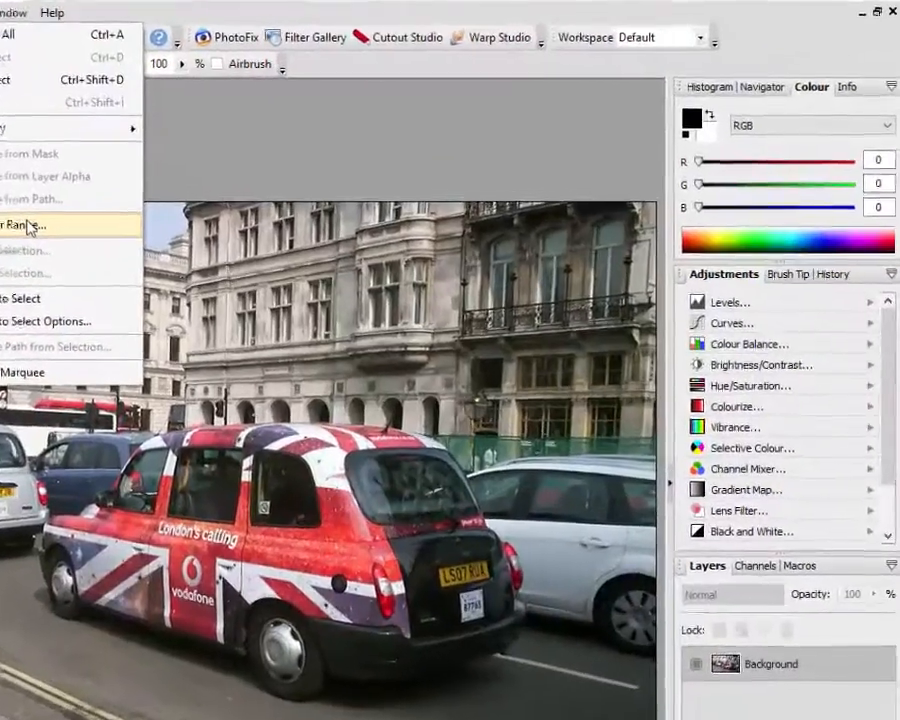
left_click(225, 188)
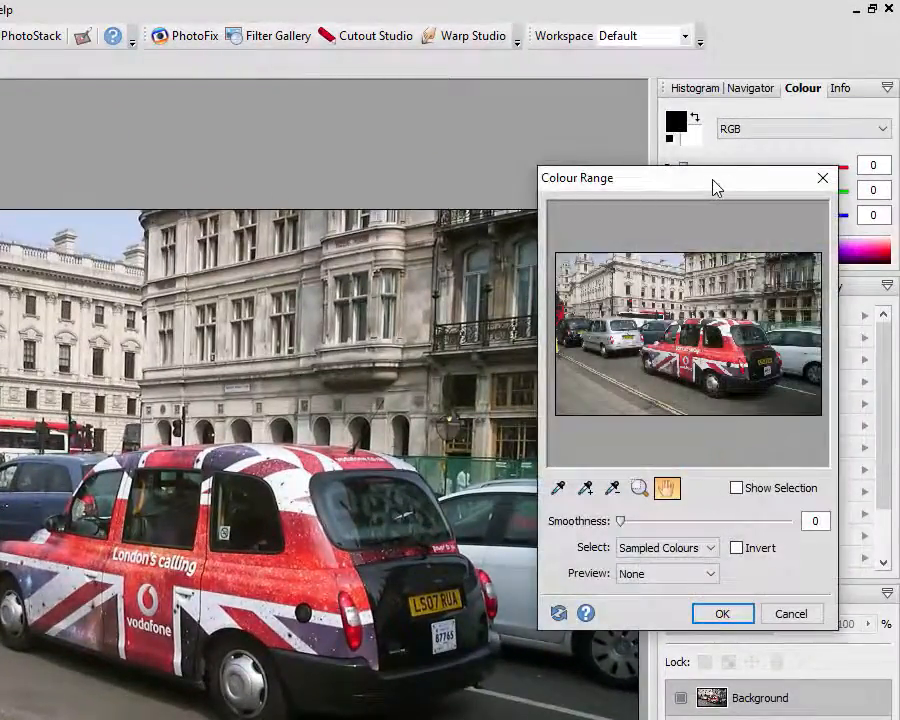
left_click_drag(716, 188, 701, 157)
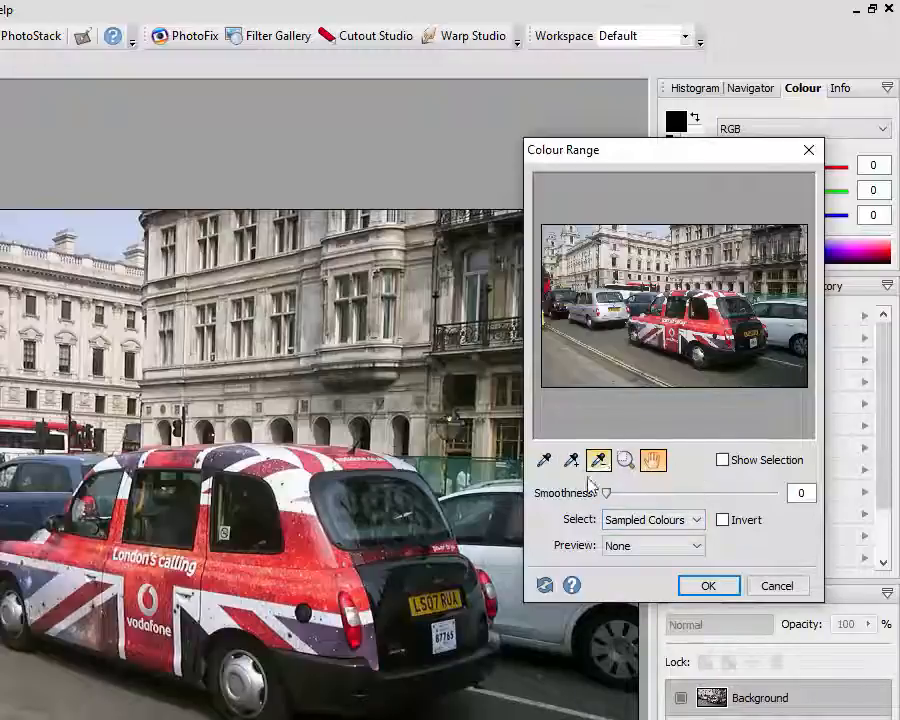
Turn on Show Selection in the Colour Range dialog, keeping Sampled Colours as the selection source.
left_click(702, 530)
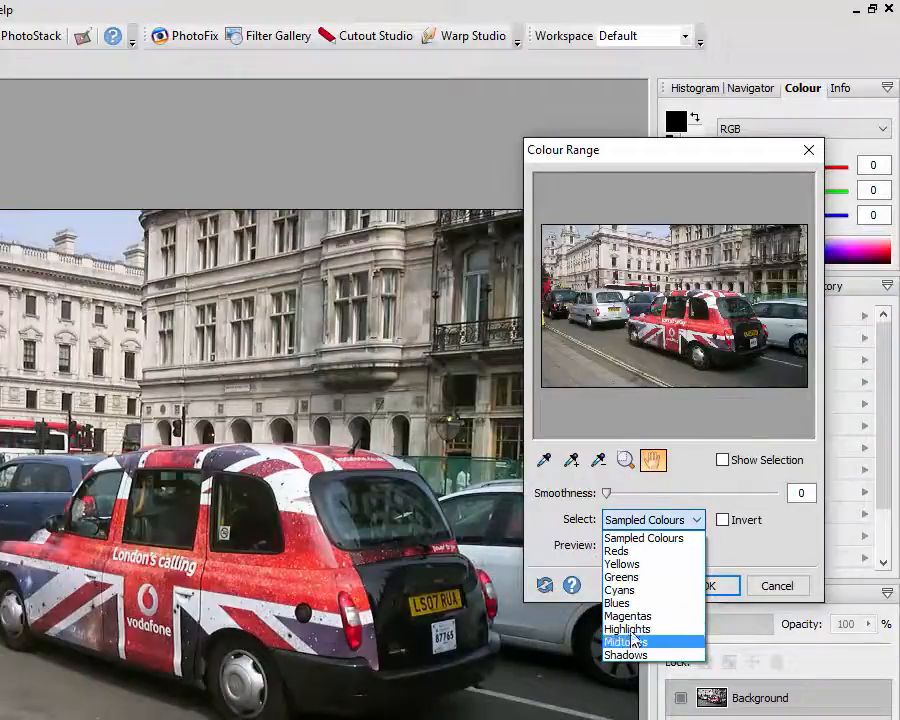
left_click(700, 519)
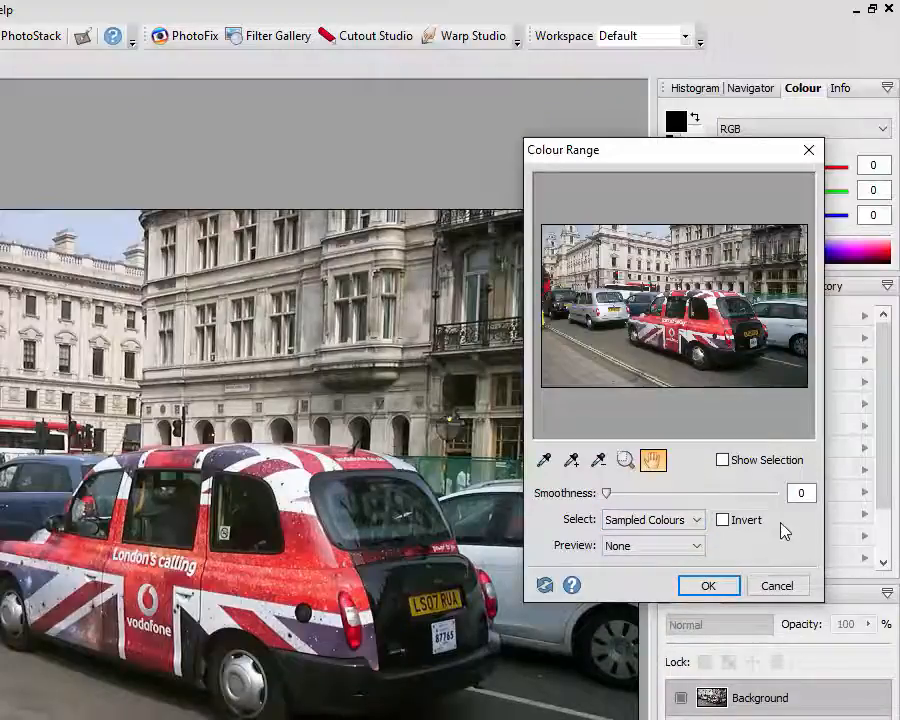
left_click(723, 461)
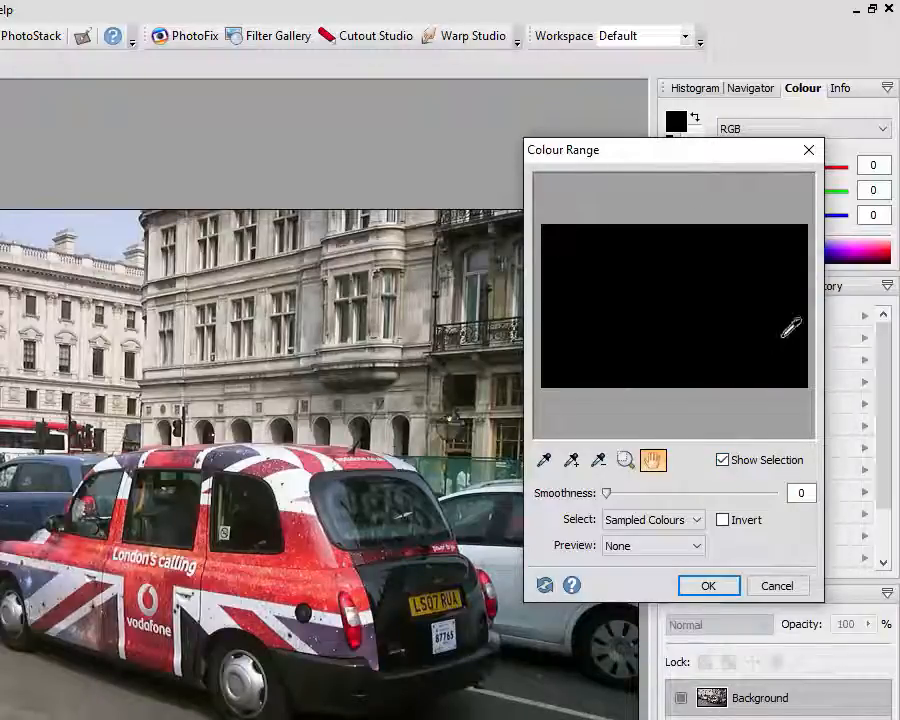
Preview the Reds, Yellows, Greens, Cyans, Blues and Magentas colour selections in turn.
left_click(699, 527)
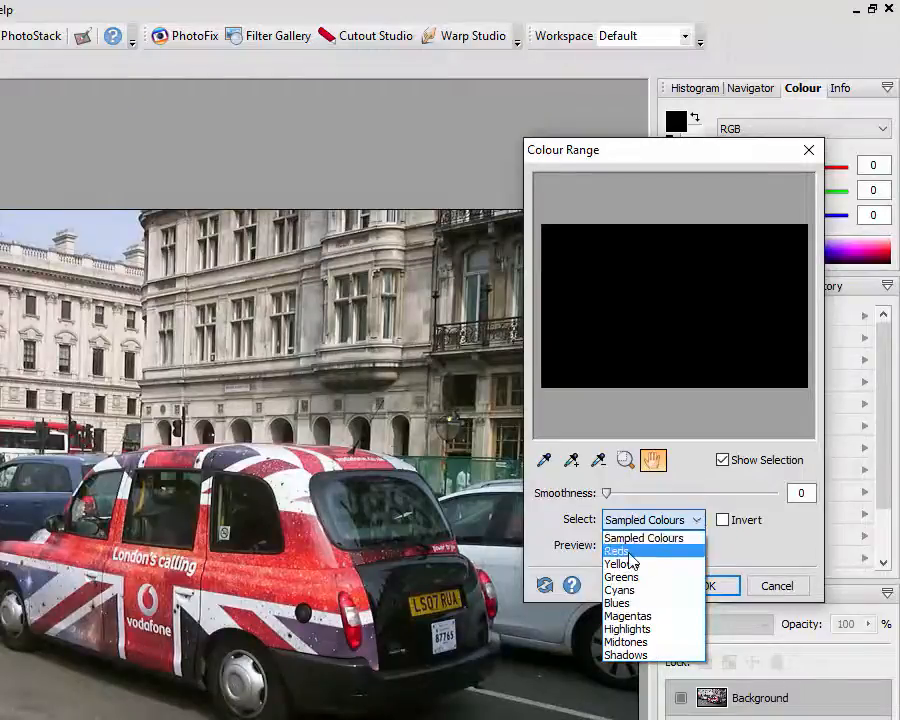
left_click(629, 553)
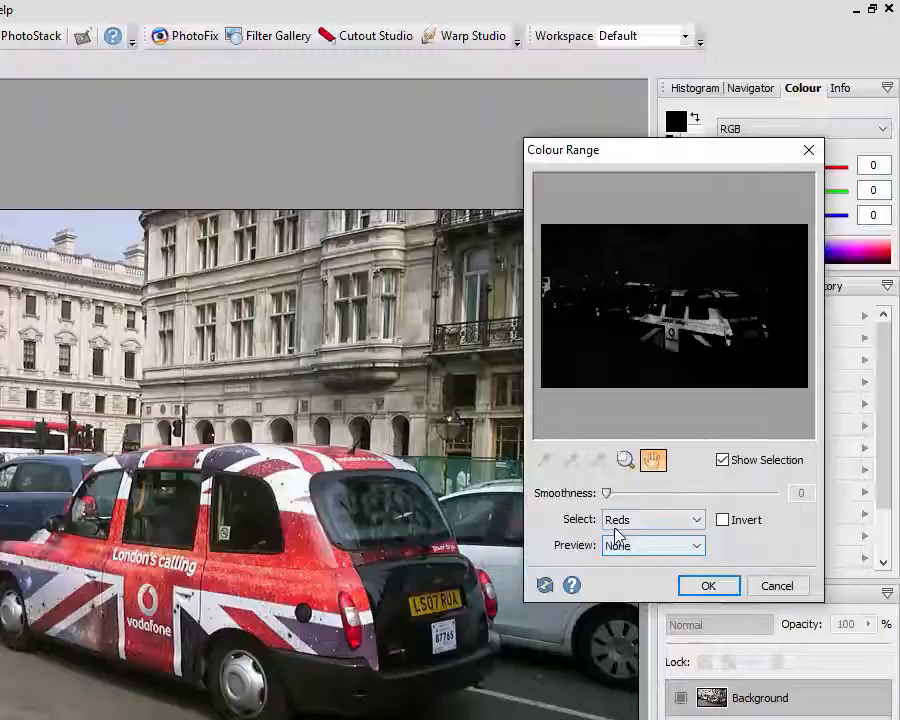
left_click(698, 528)
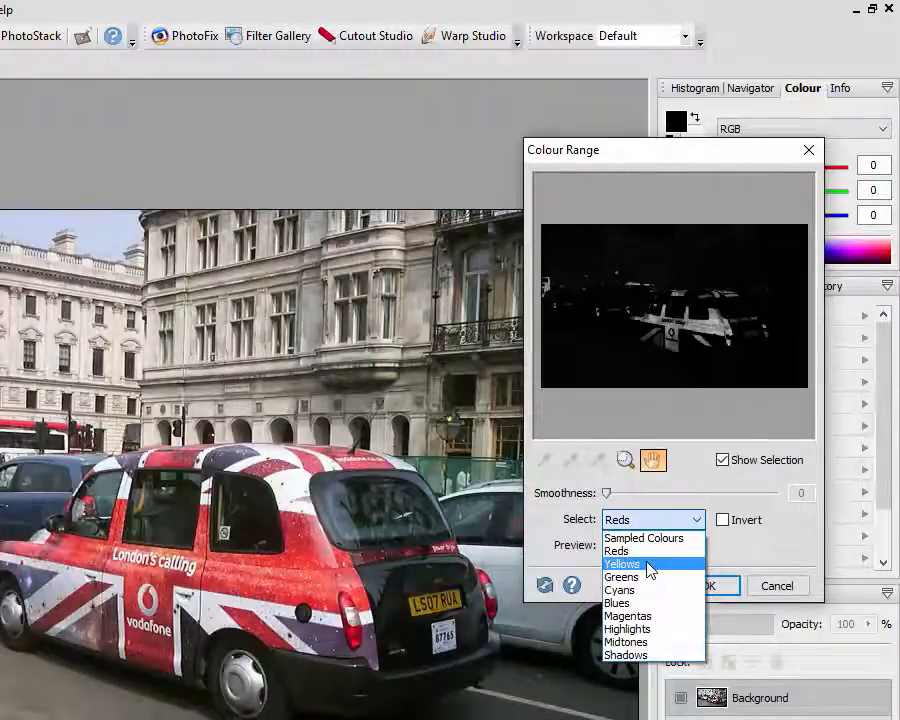
left_click(648, 566)
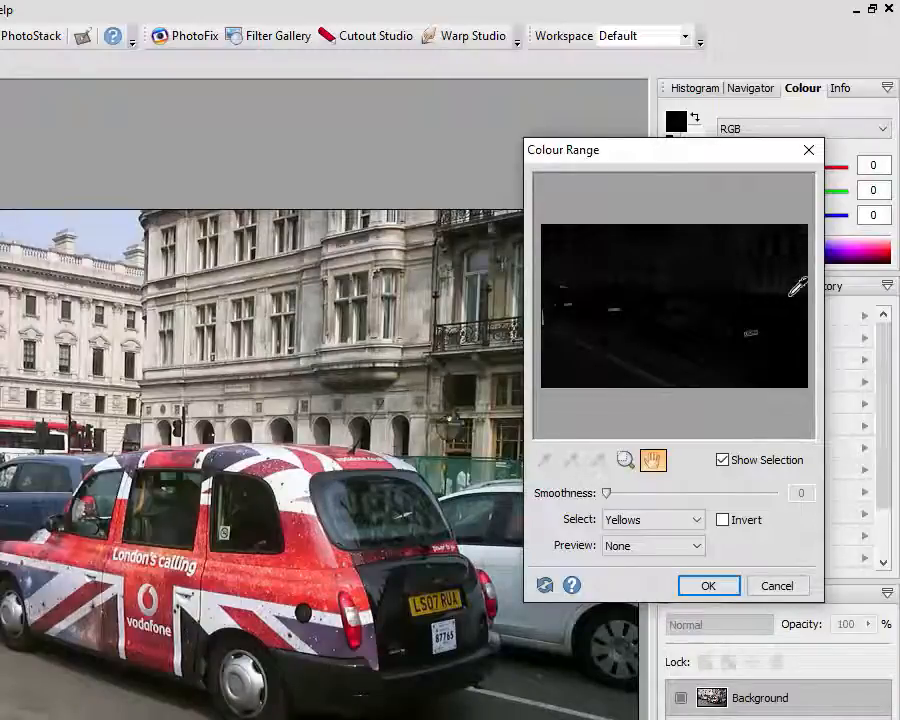
left_click(700, 530)
left_click(672, 576)
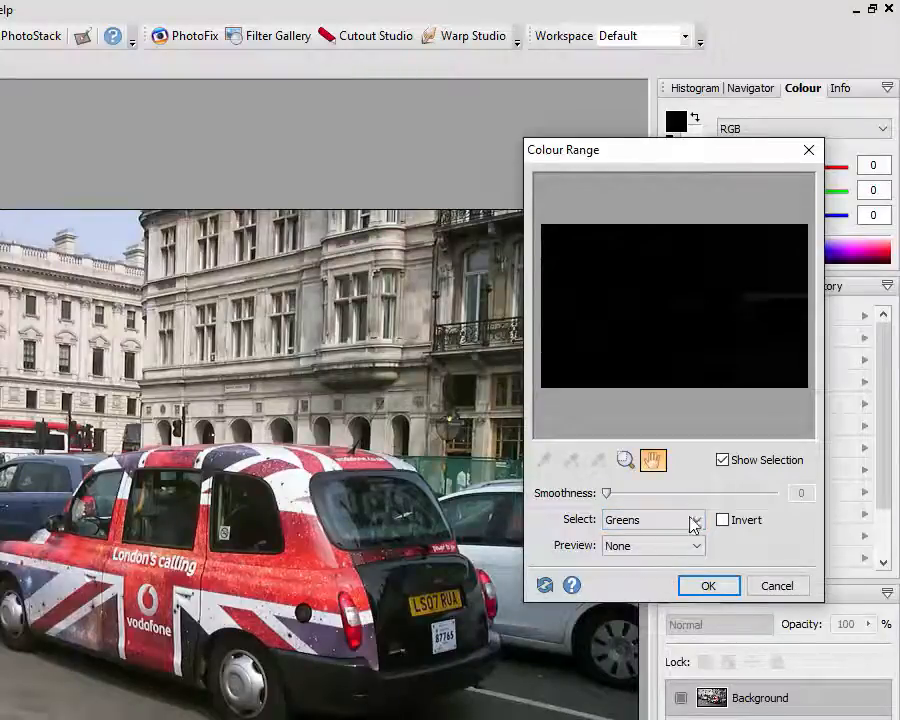
left_click(696, 522)
left_click(645, 588)
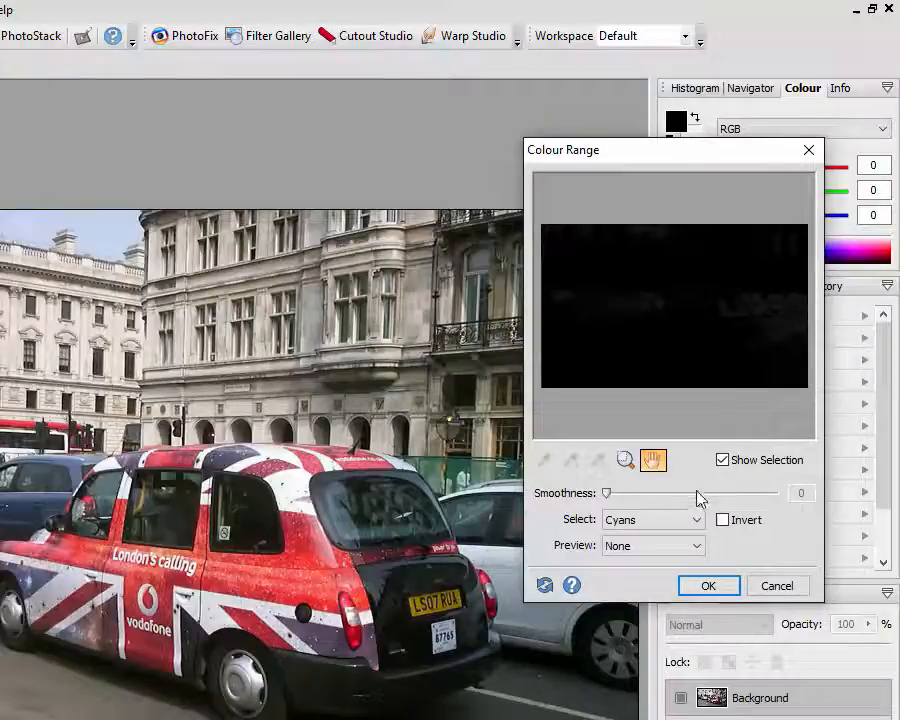
left_click(699, 520)
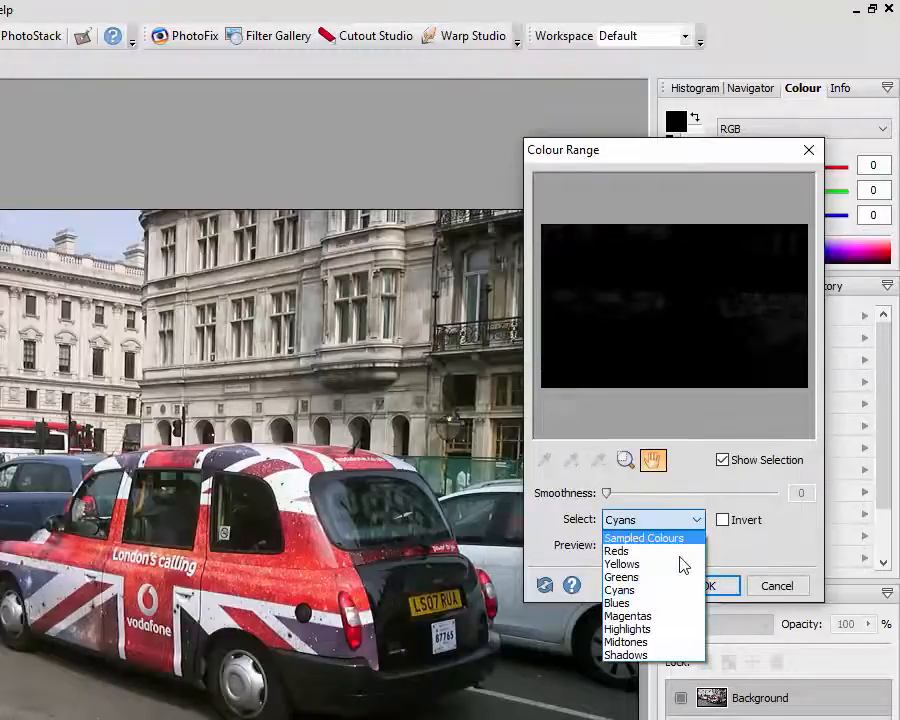
left_click(659, 605)
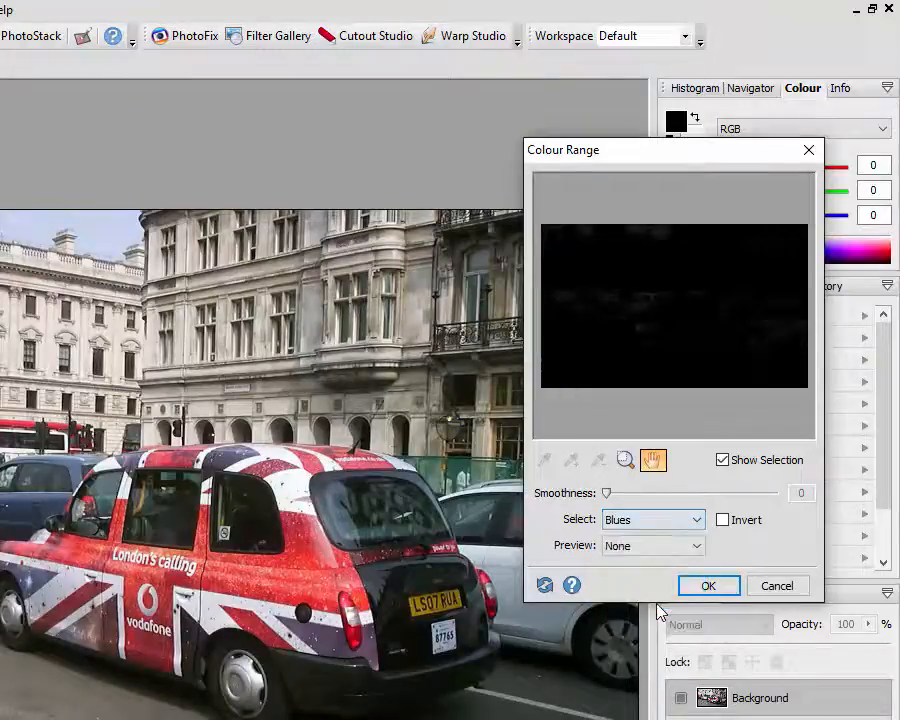
left_click(699, 520)
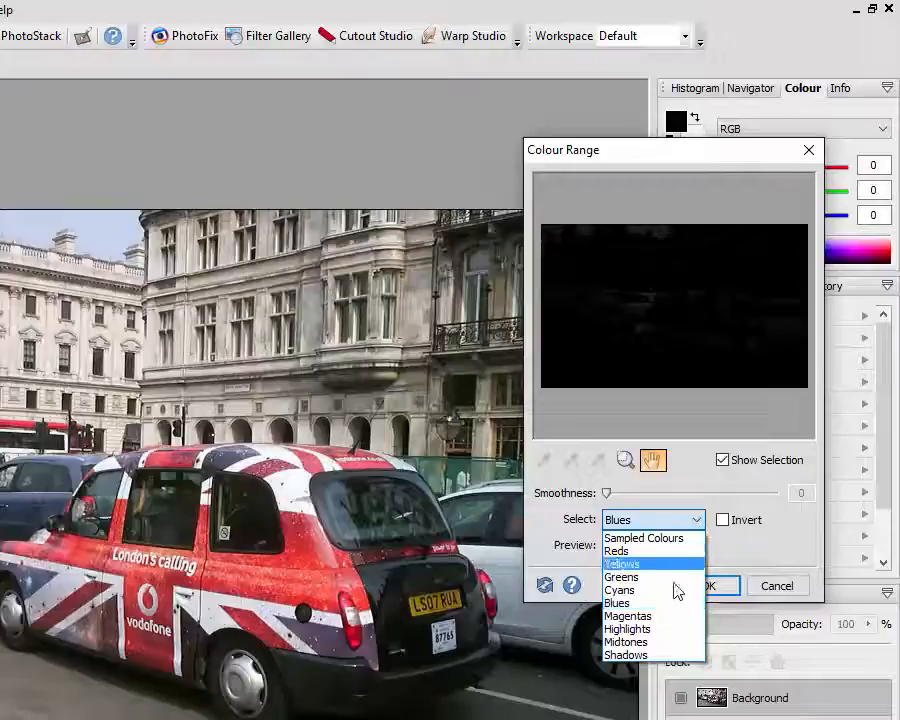
left_click(672, 622)
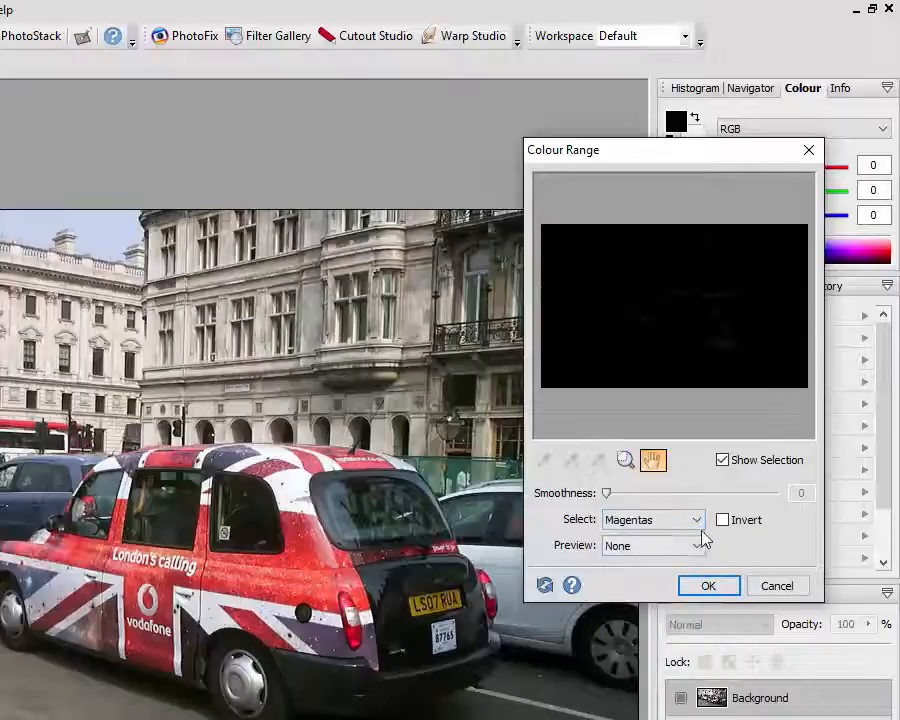
Preview the Highlights, Midtones and Shadows selections, then return the selection source to Sampled Colours.
left_click(699, 520)
left_click(655, 630)
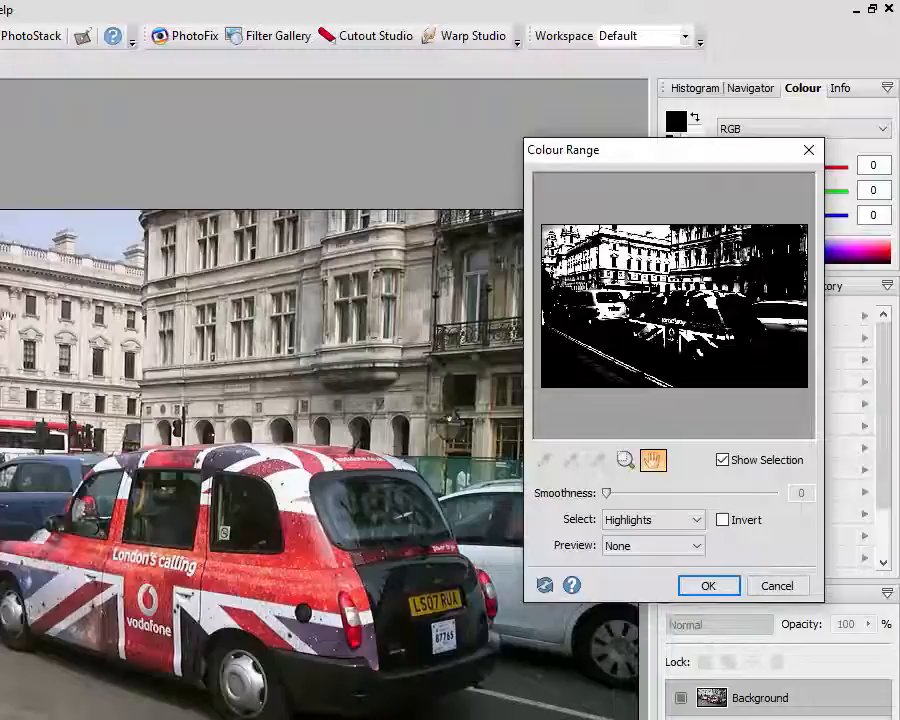
left_click(697, 521)
left_click(640, 642)
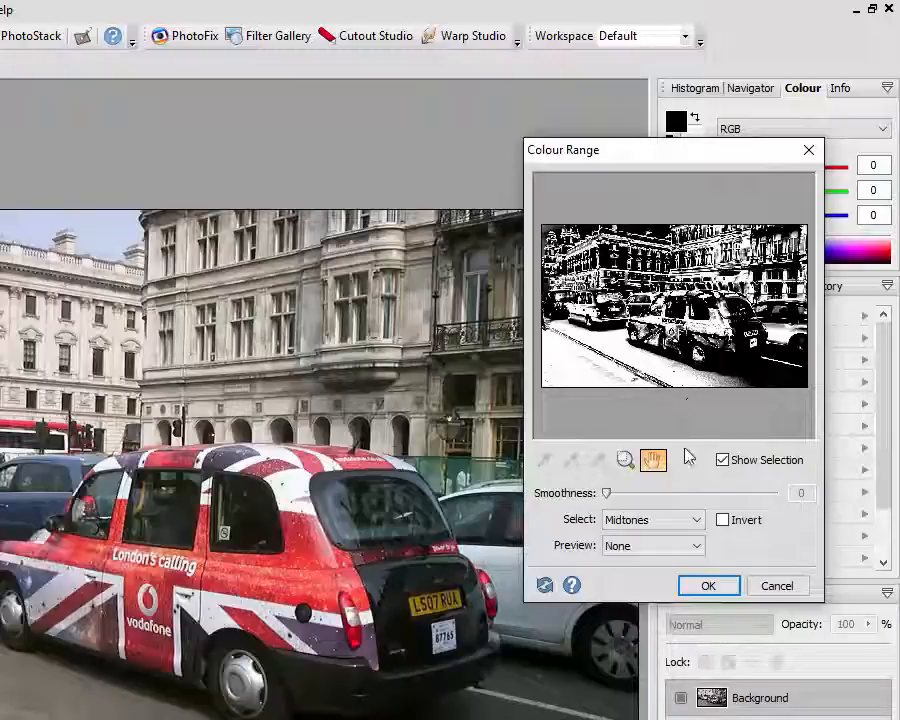
left_click(697, 522)
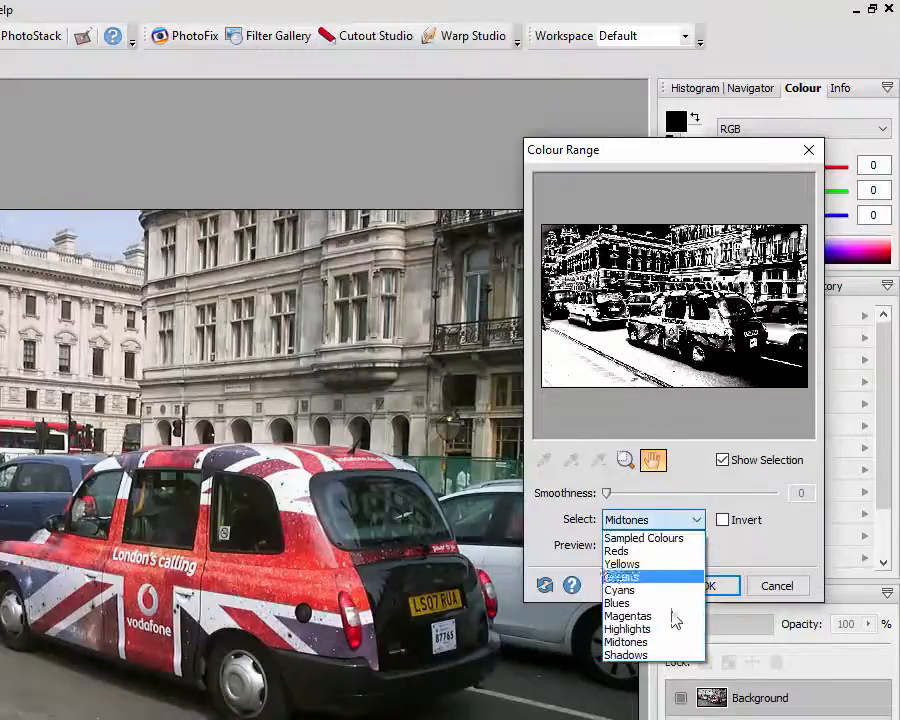
left_click(645, 656)
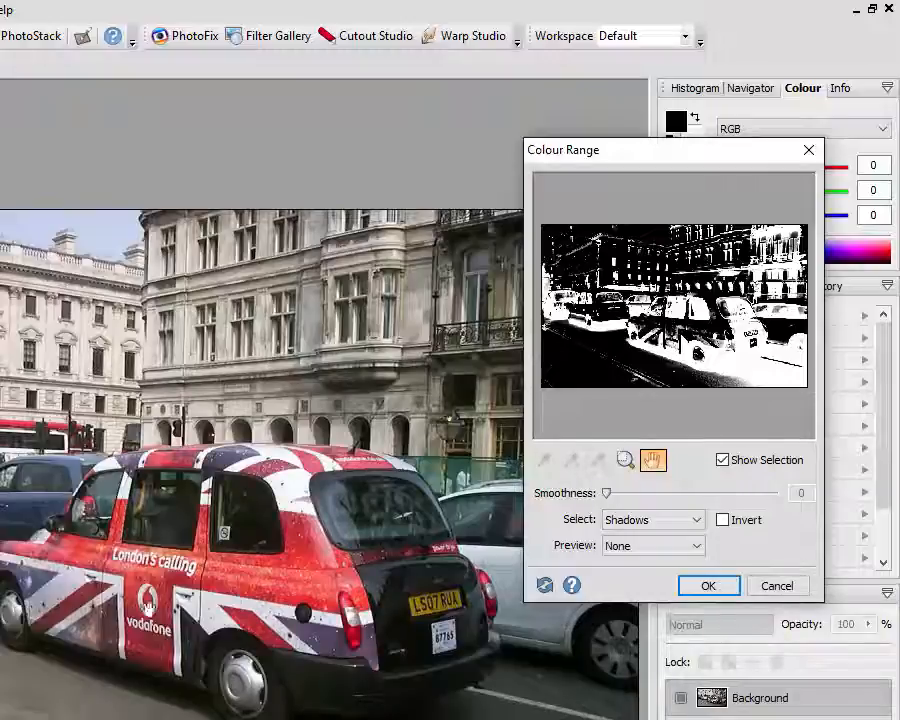
left_click(695, 528)
left_click(662, 534)
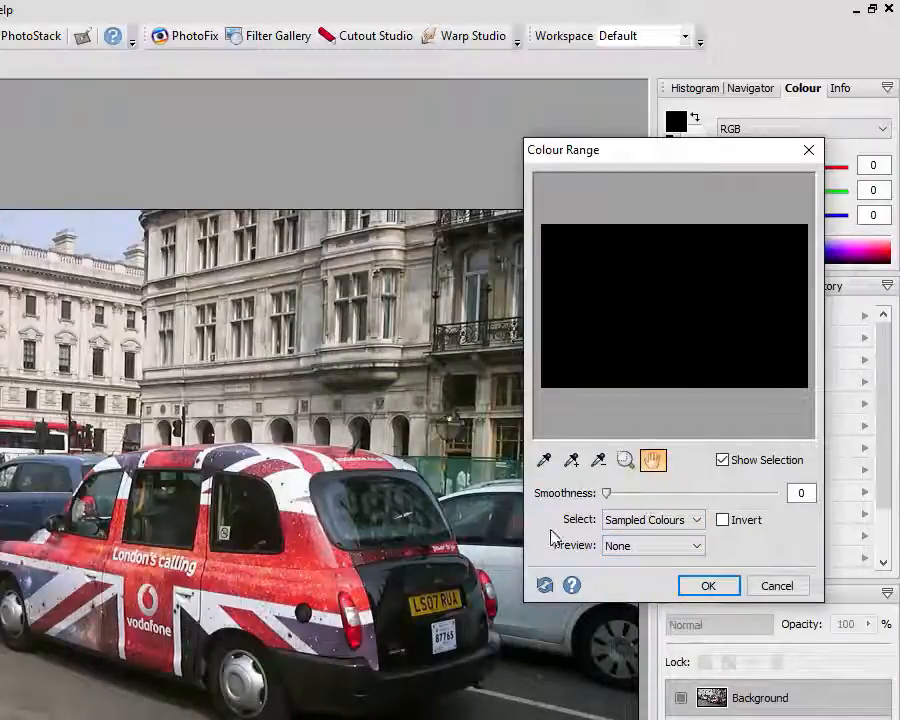
Add several shades of red to the colour range by sampling different parts of the taxi's bodywork.
left_click(572, 462)
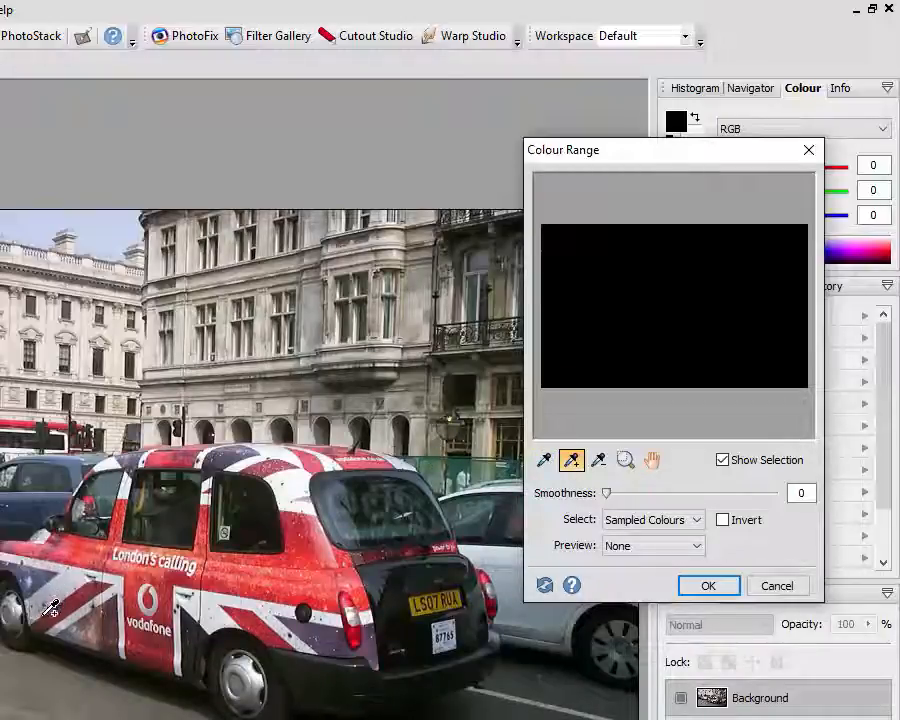
left_click(312, 571)
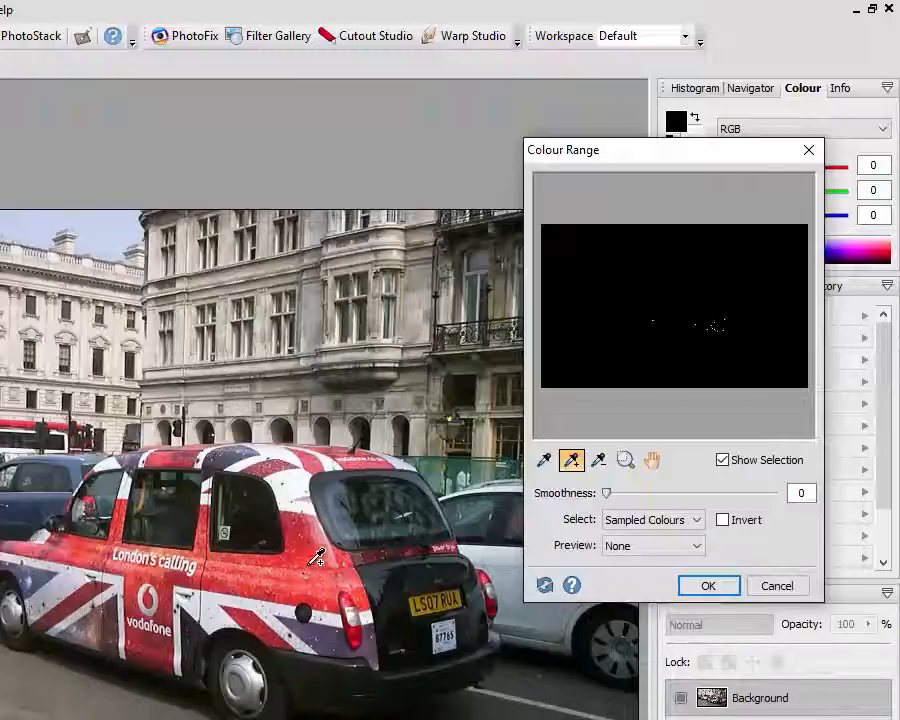
left_click(320, 586)
left_click(339, 576)
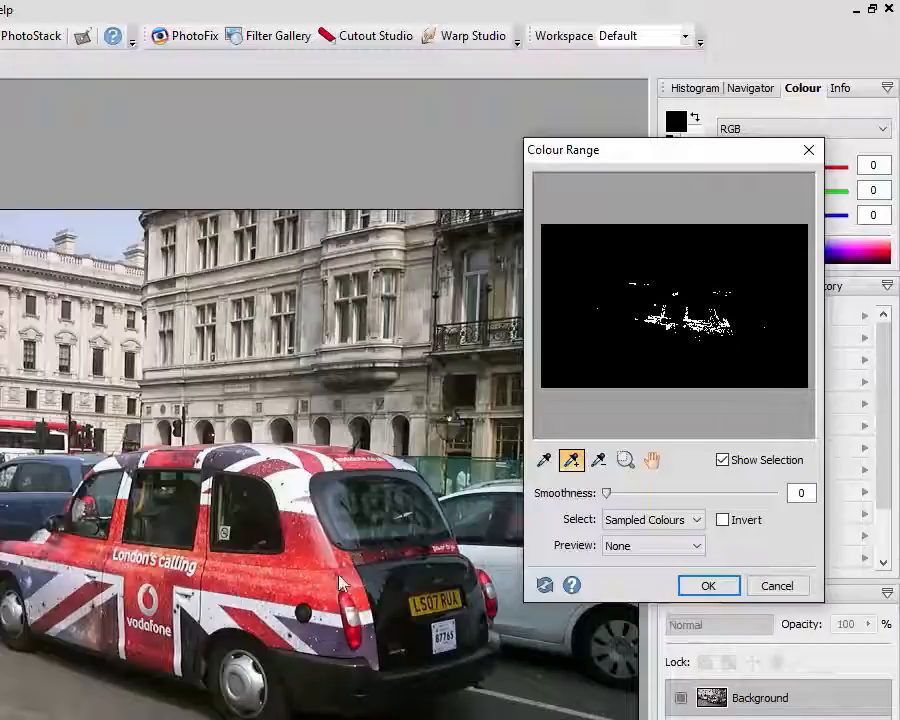
left_click(290, 529)
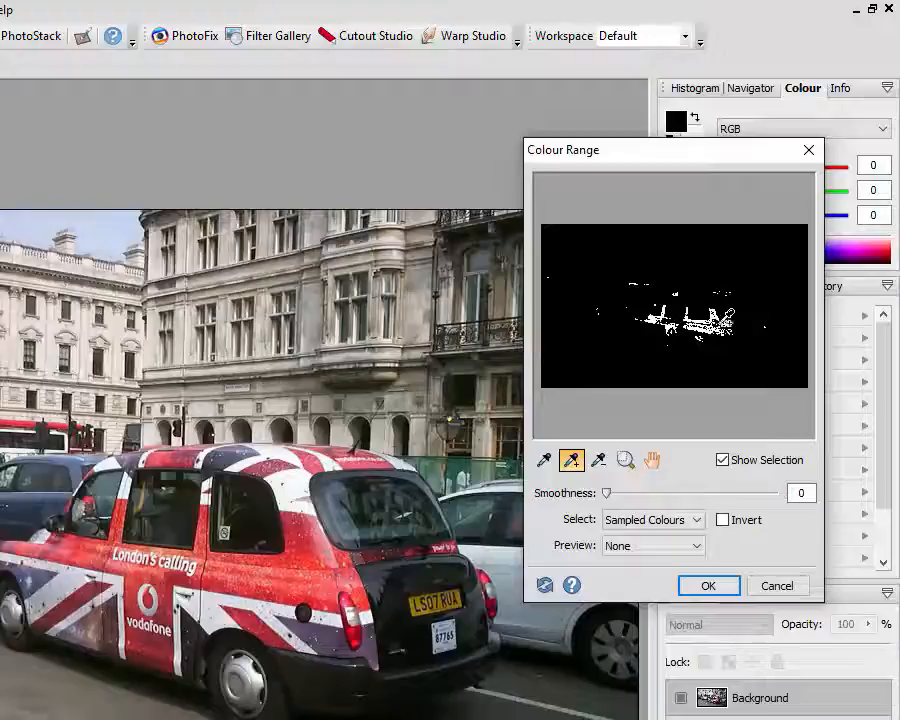
left_click(179, 598)
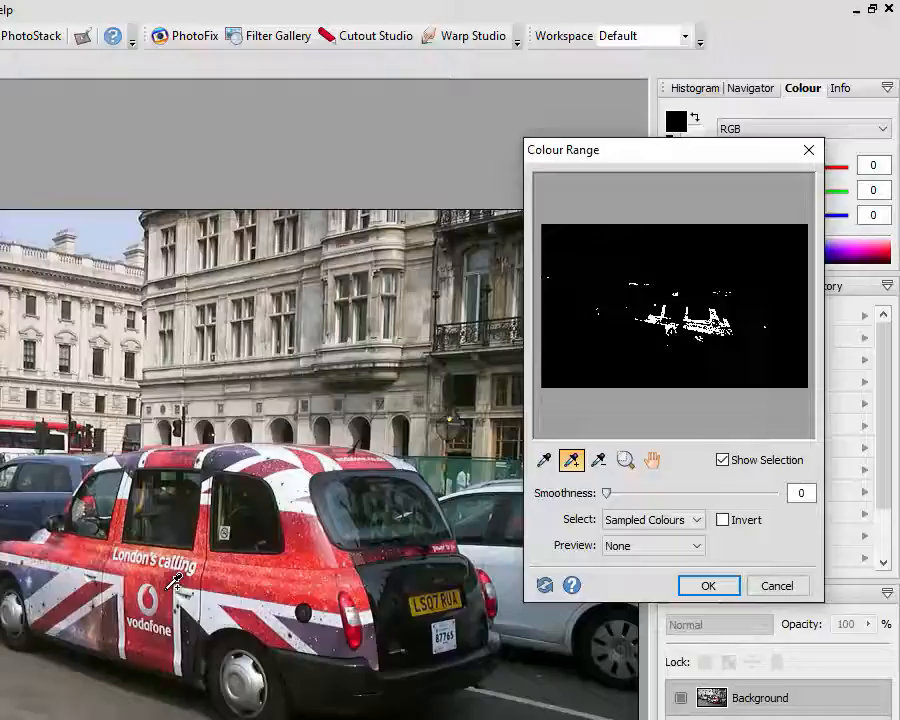
left_click(161, 641)
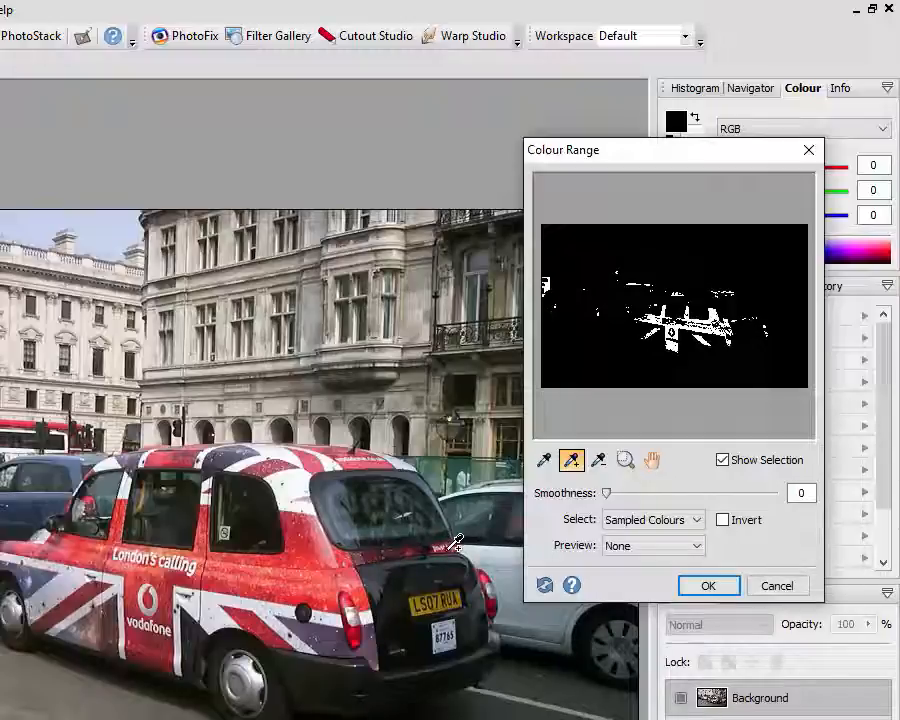
left_click(340, 555)
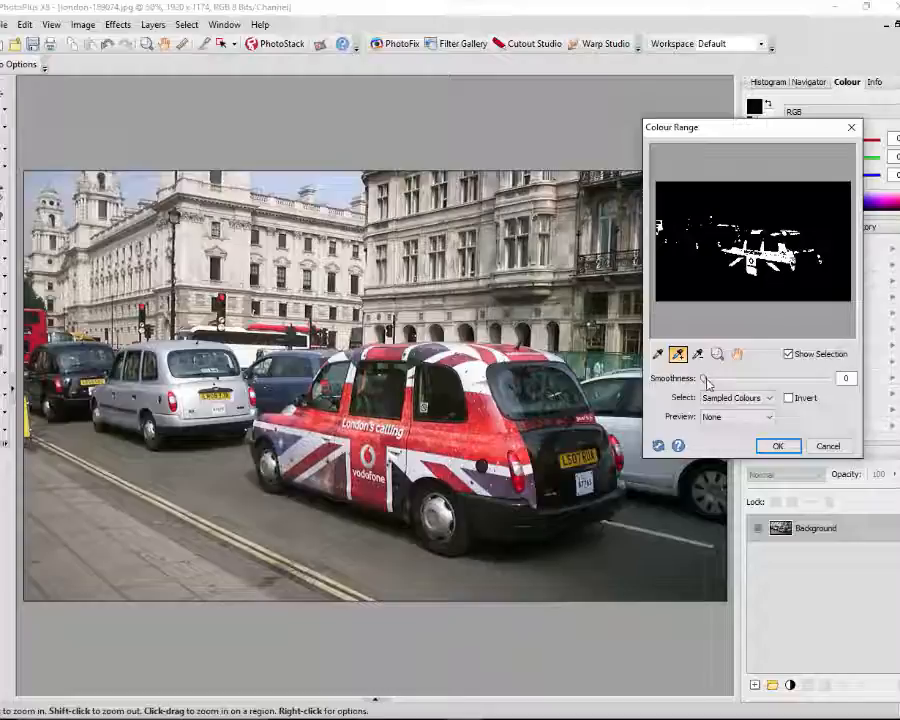
Raise the colour range Smoothness gradually to 29 to preview how the selection spreads beyond the taxi.
left_click_drag(705, 380, 710, 381)
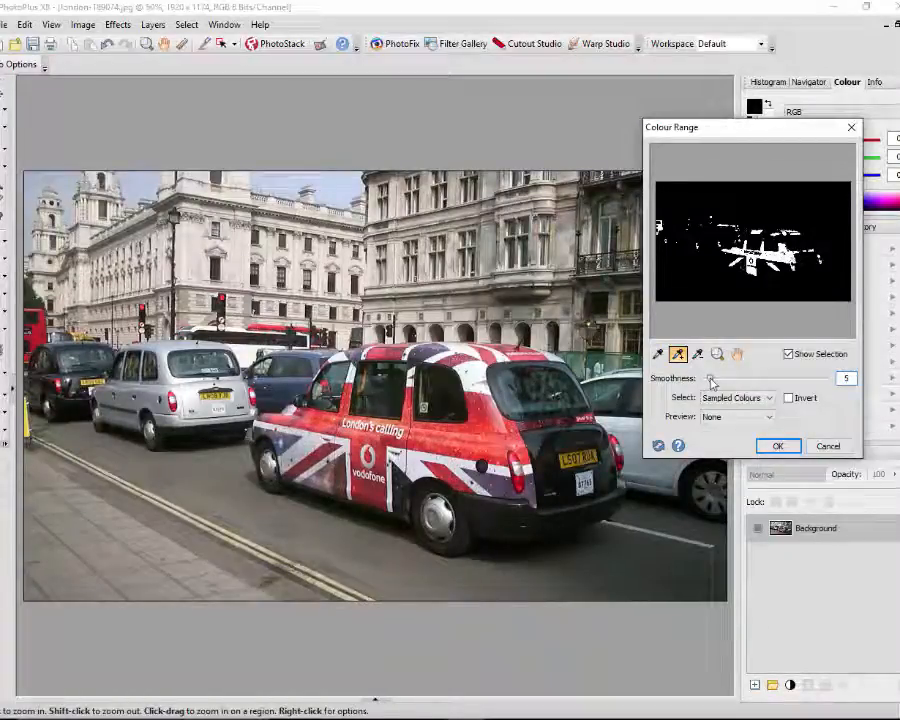
left_click_drag(713, 383, 716, 384)
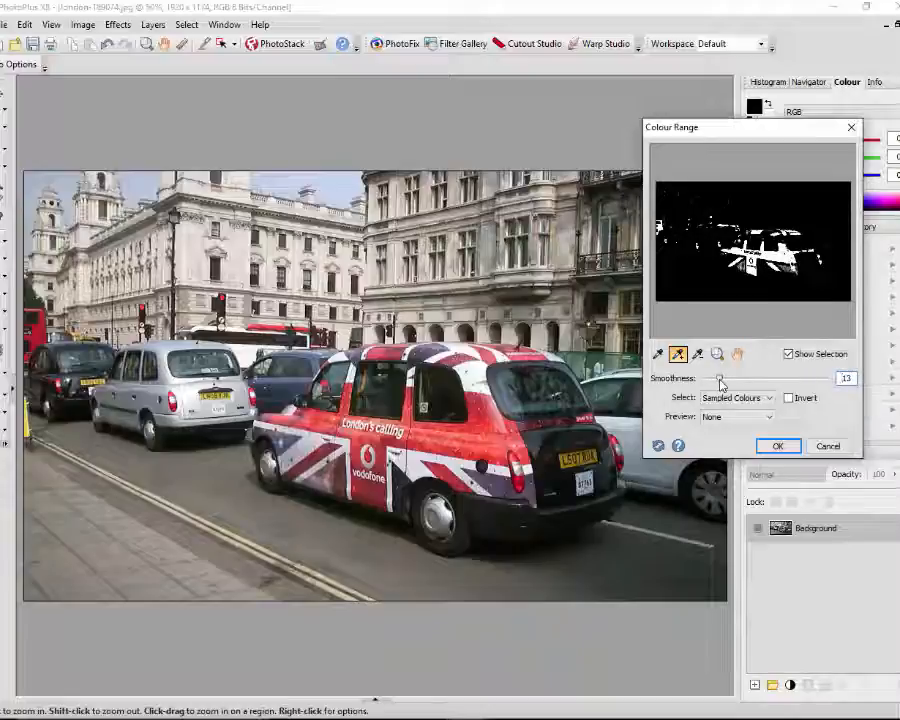
left_click_drag(721, 384, 729, 385)
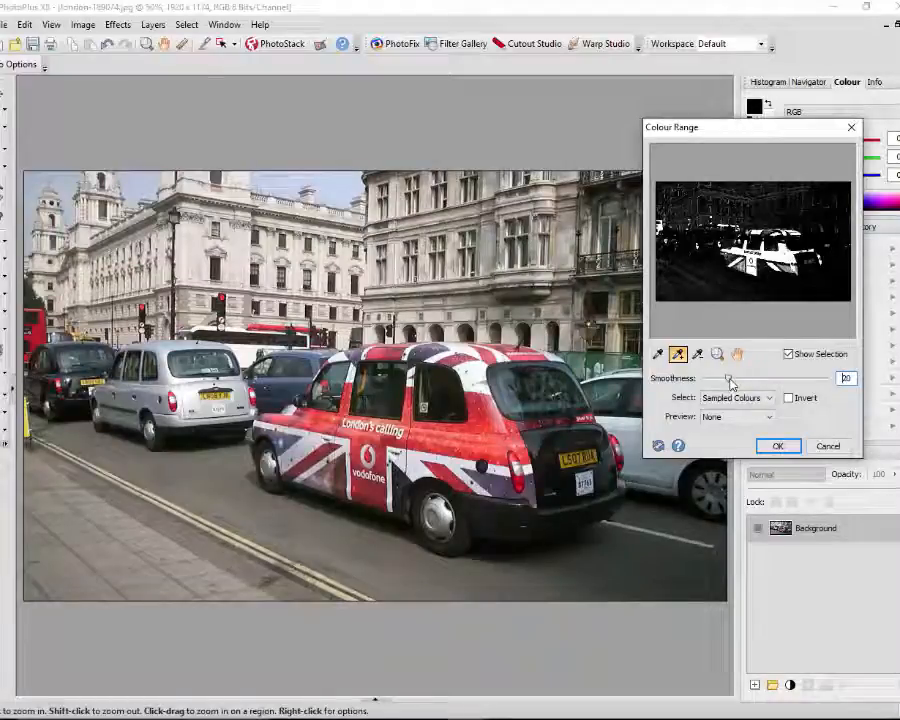
left_click_drag(731, 383, 741, 385)
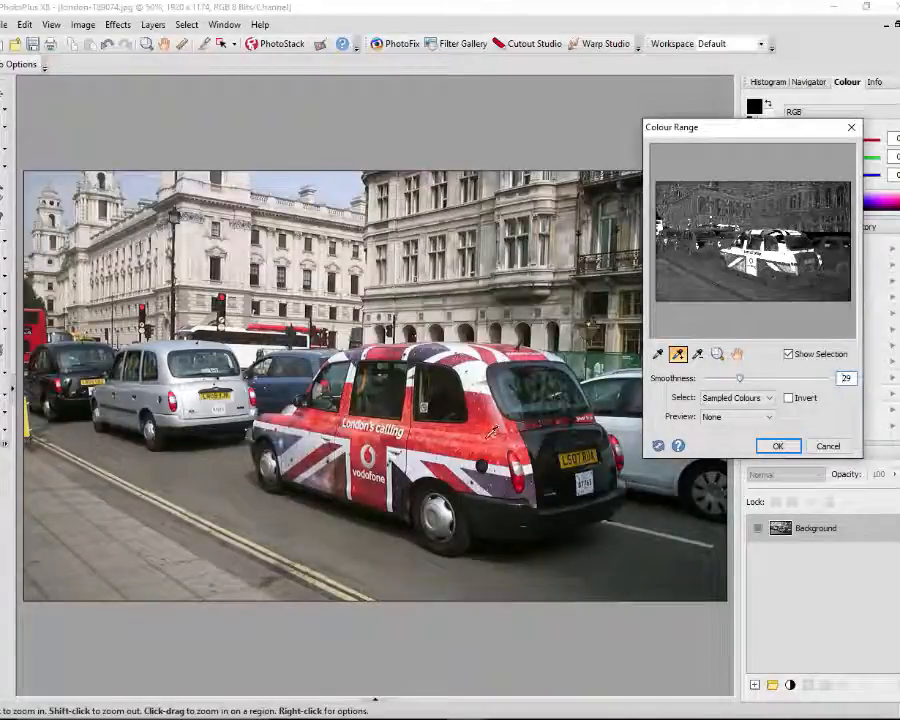
left_click(420, 432)
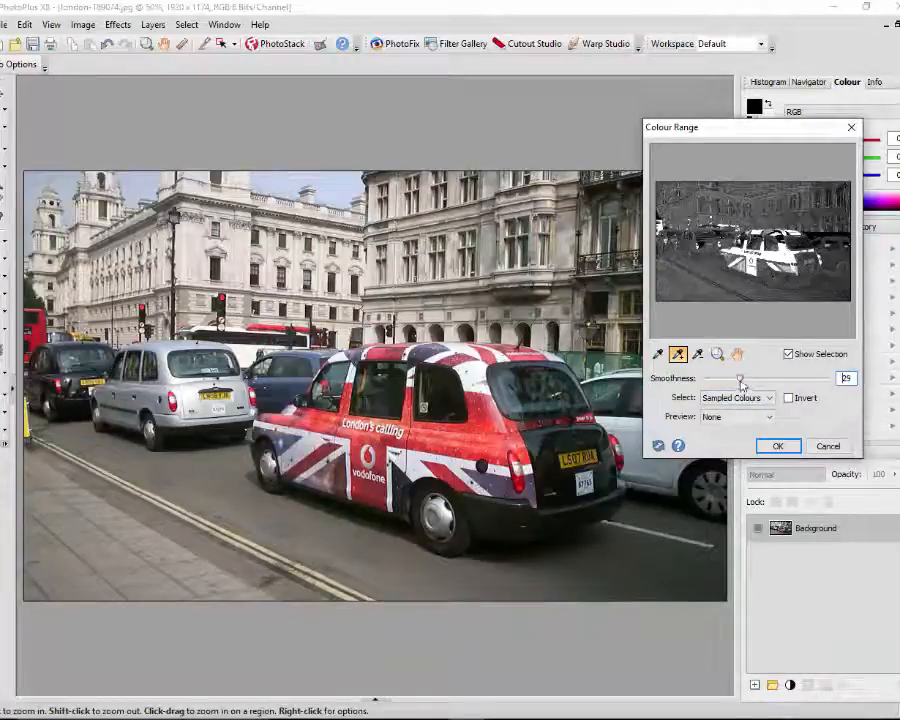
Reduce the colour range Smoothness to 6.
left_click_drag(741, 385, 710, 386)
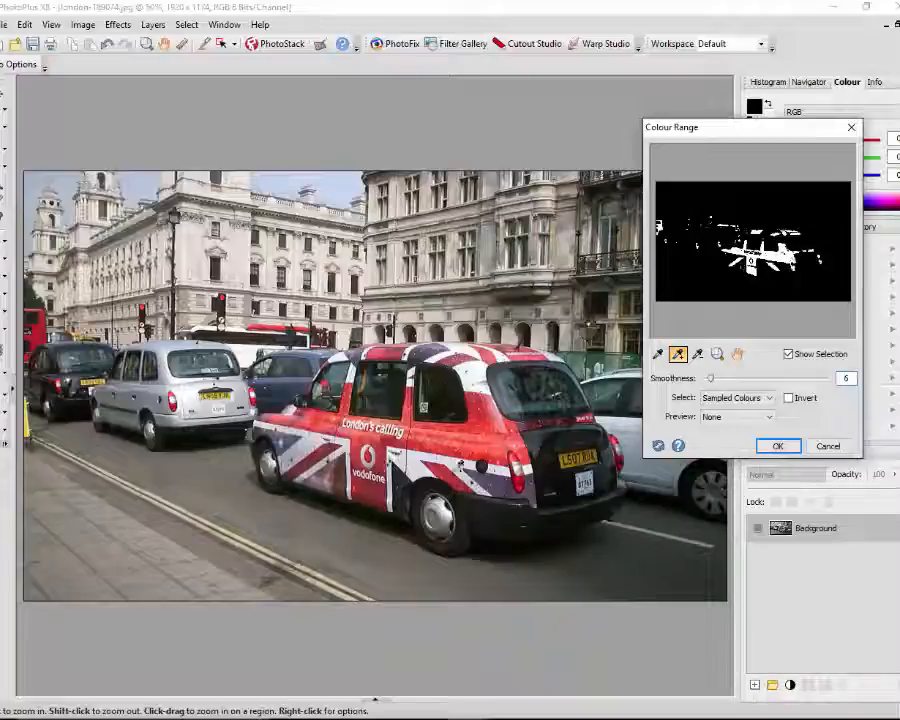
left_click_drag(711, 378, 709, 379)
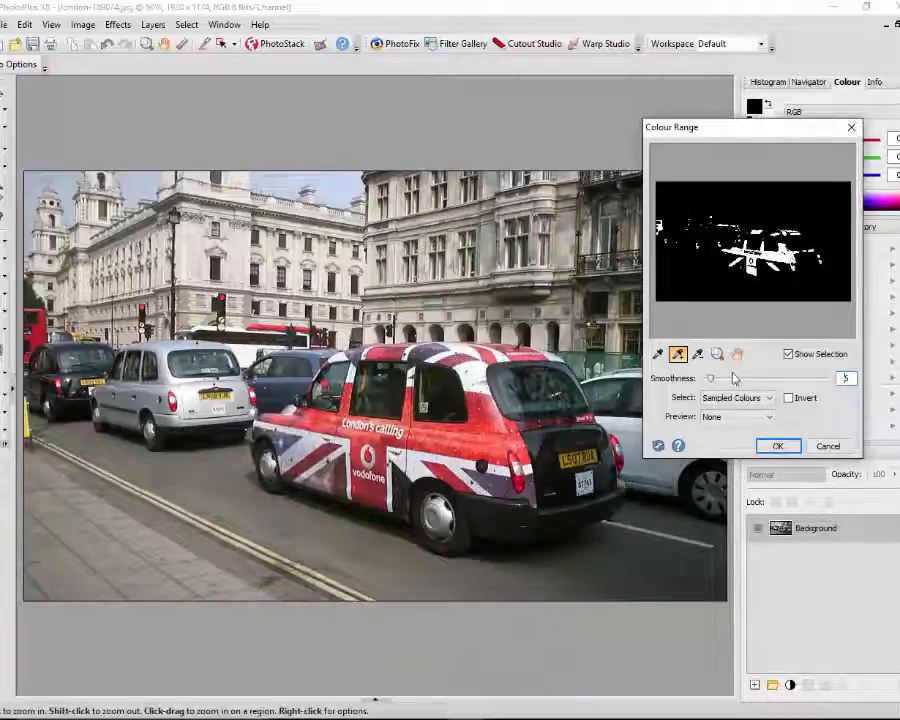
left_click(734, 378)
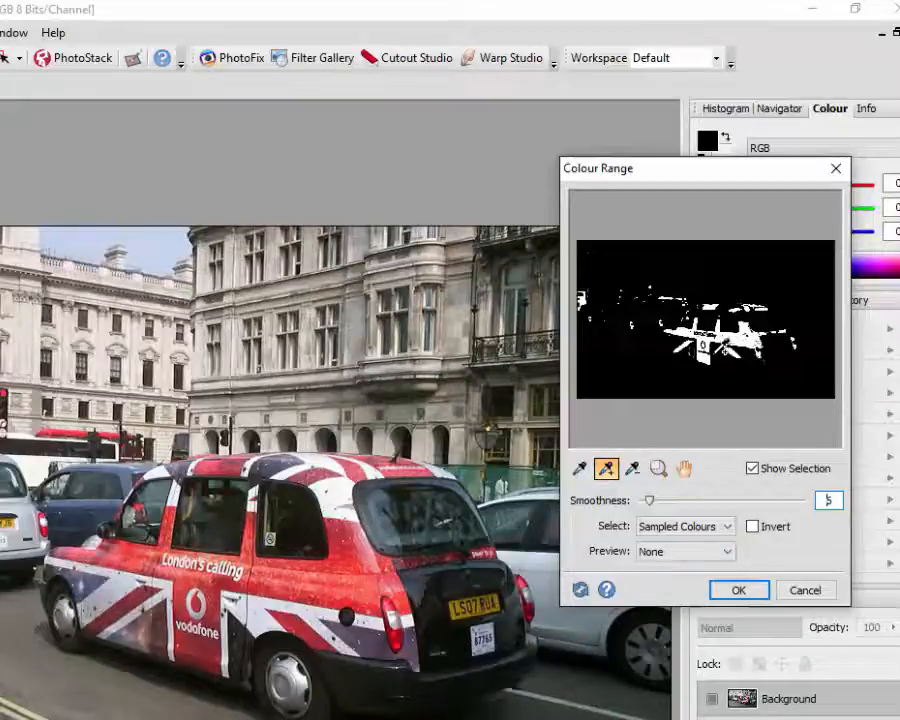
Invert the colour range selection and apply a Black and White adjustment layer to everything except the reds.
left_click(753, 527)
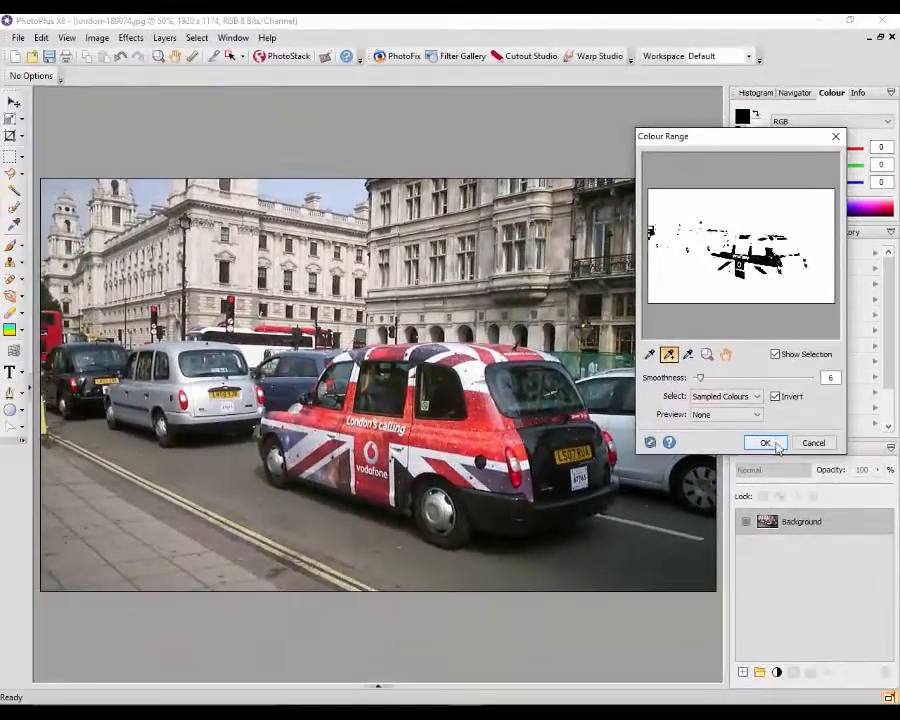
left_click(766, 443)
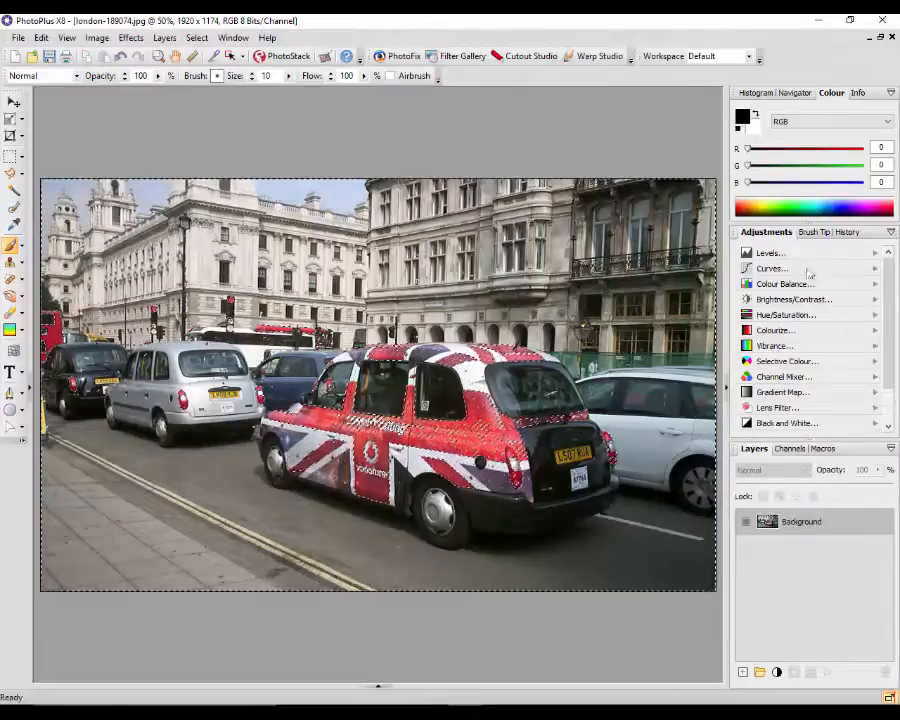
left_click(790, 424)
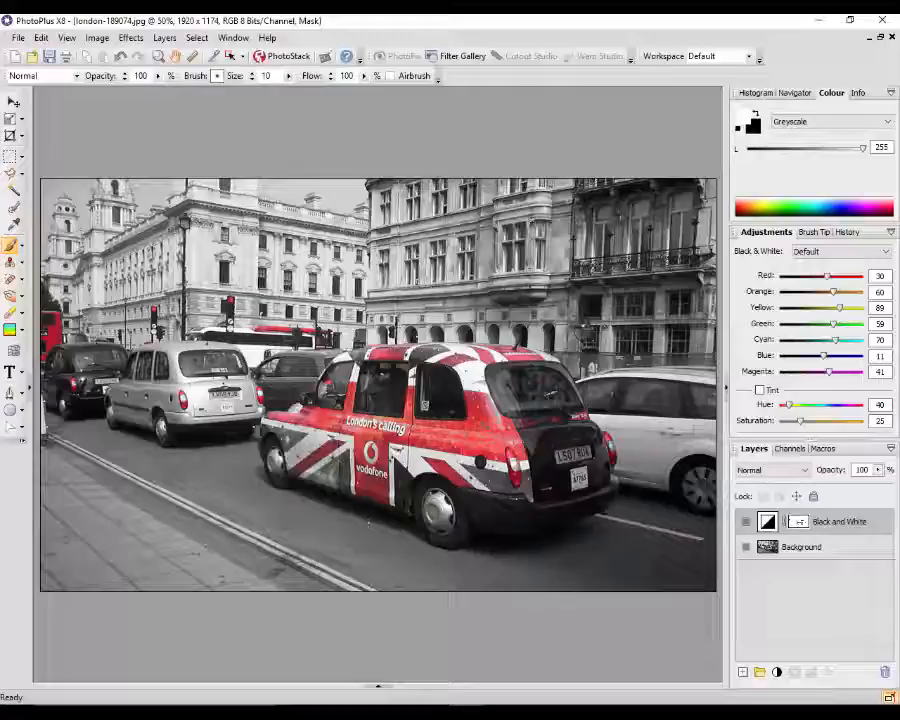
Examine the black and white result up close on the taxi's bodywork, roof, the other vehicles and the traffic lights.
scroll(350, 430, "up", 1)
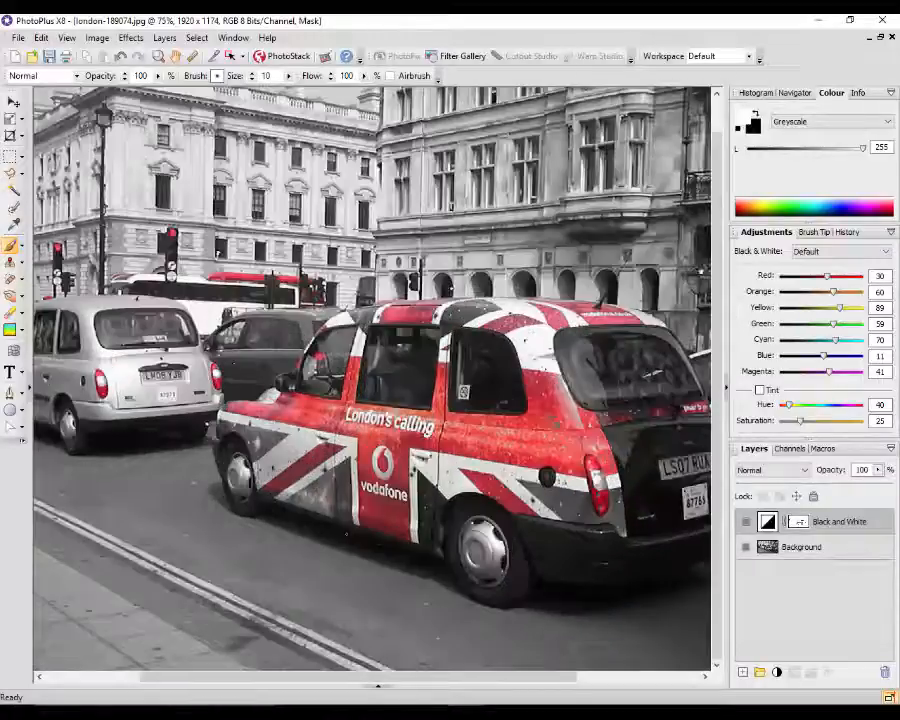
scroll(530, 568, "up", 3)
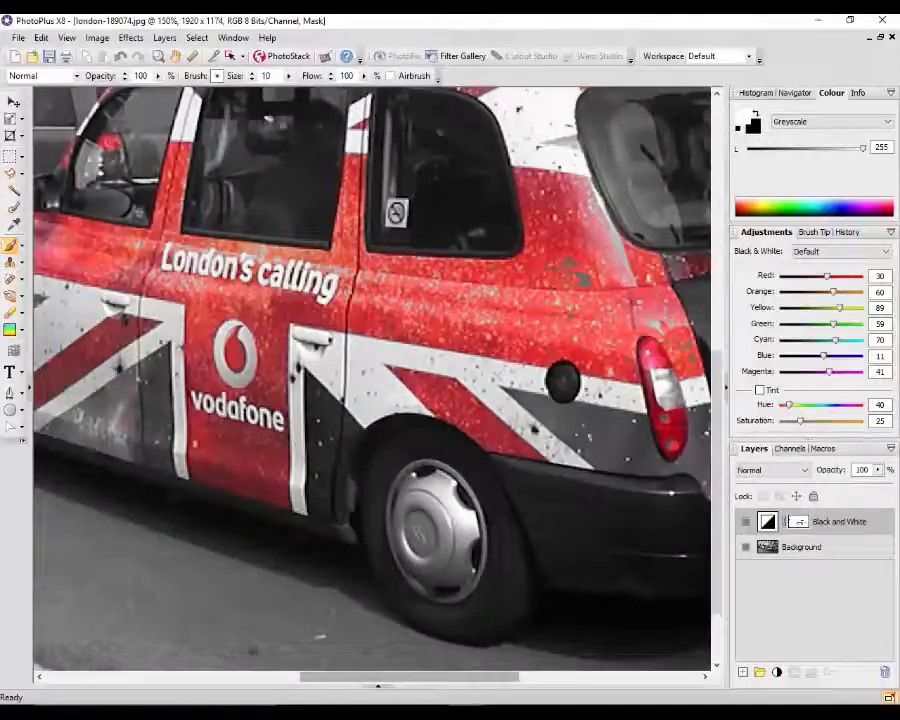
left_click_drag(451, 679, 492, 678)
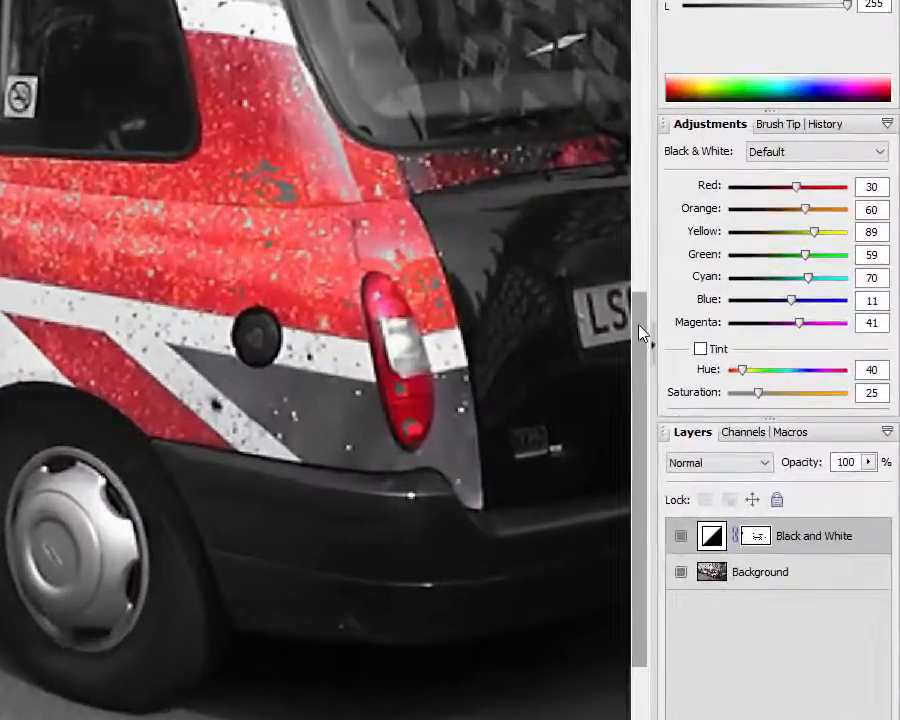
left_click_drag(641, 333, 645, 73)
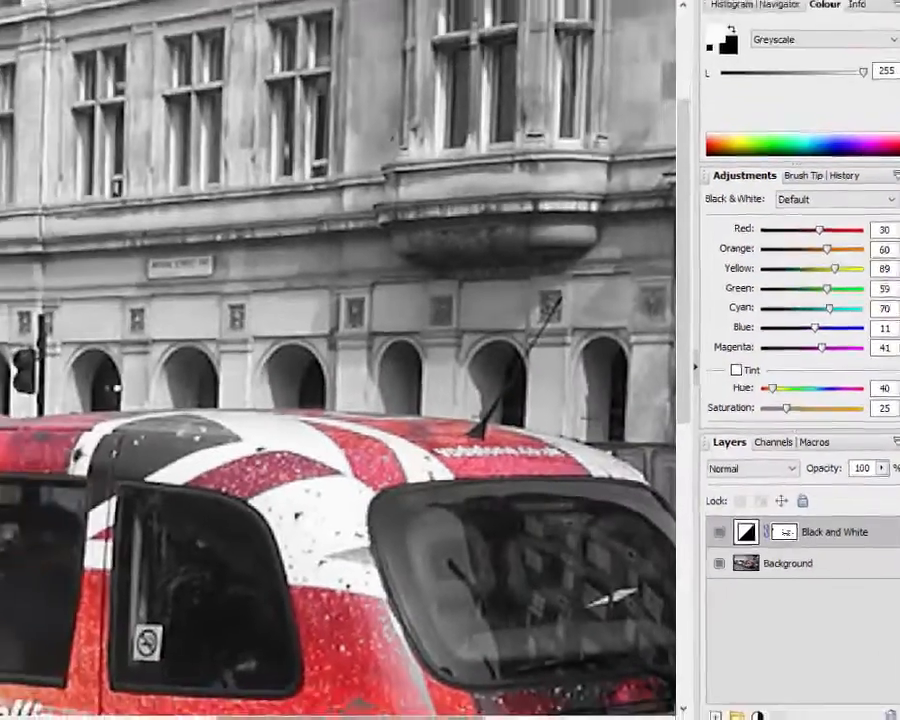
left_click_drag(417, 693, 110, 700)
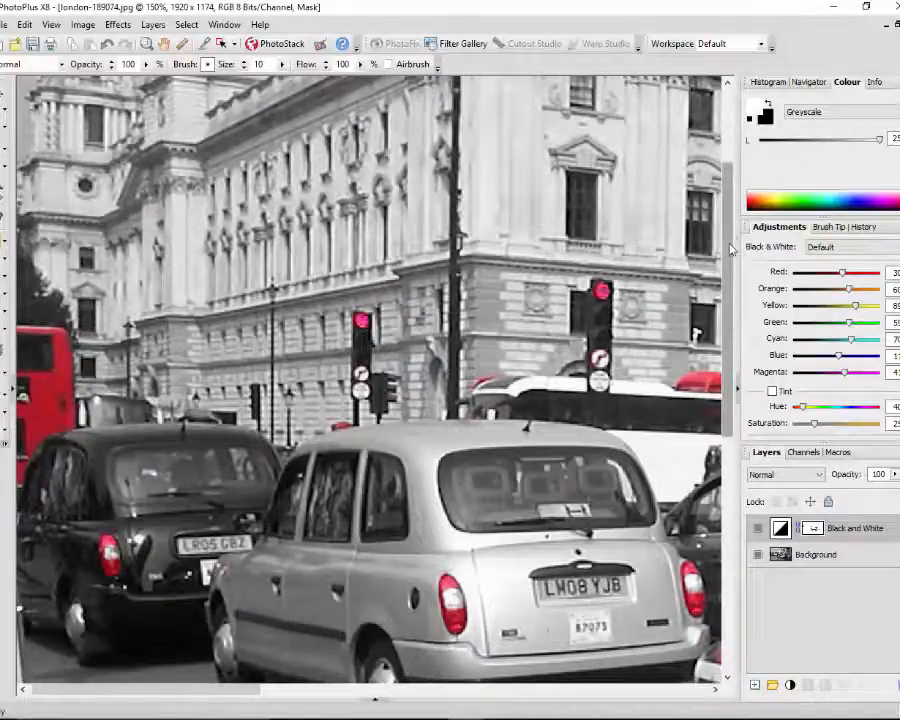
left_click_drag(730, 247, 729, 285)
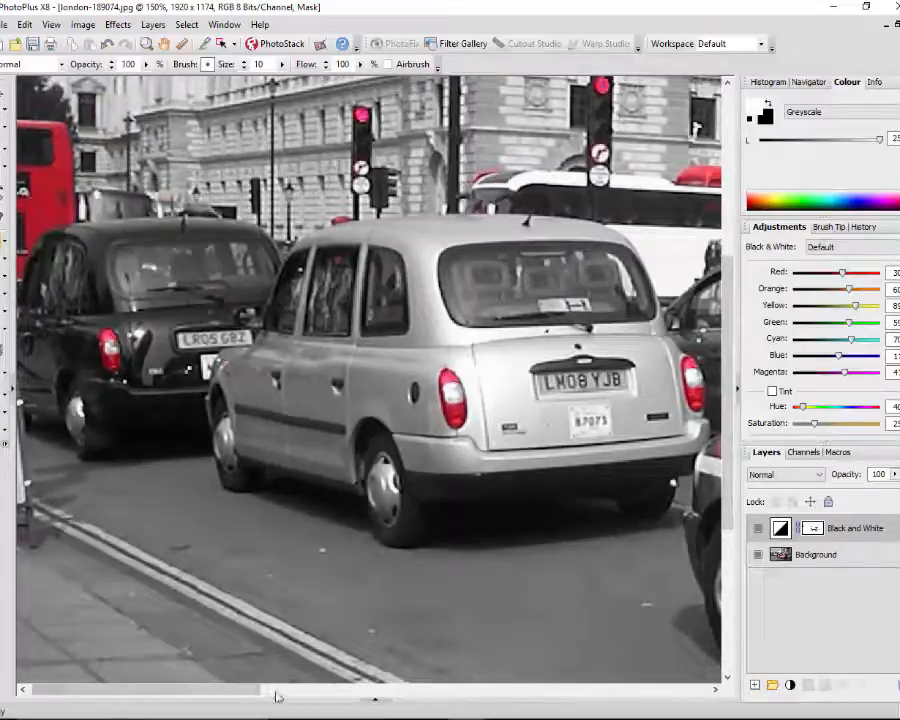
left_click_drag(230, 690, 545, 691)
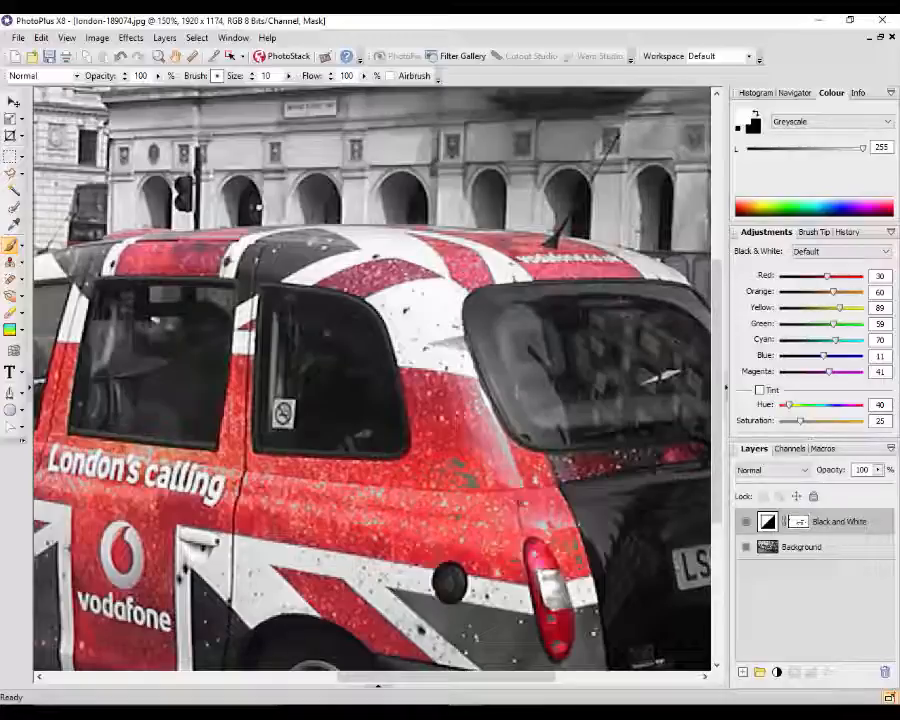
With black as the foreground colour and a brush size of 33, paint the discoloured patches on the taxi's rear side back to red.
left_click(756, 116)
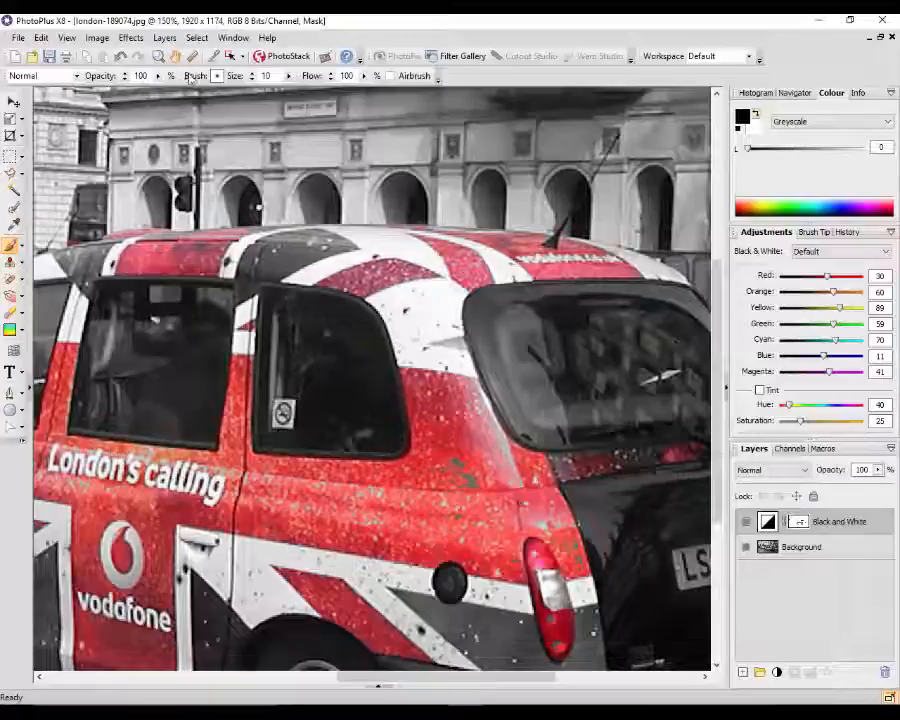
left_click(289, 77)
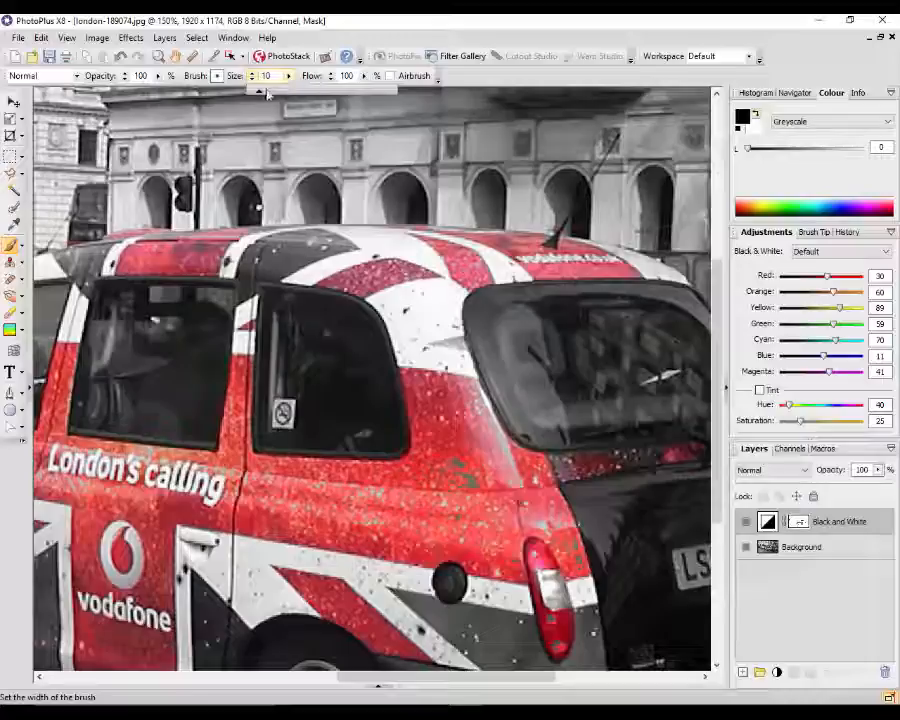
left_click_drag(276, 95, 271, 95)
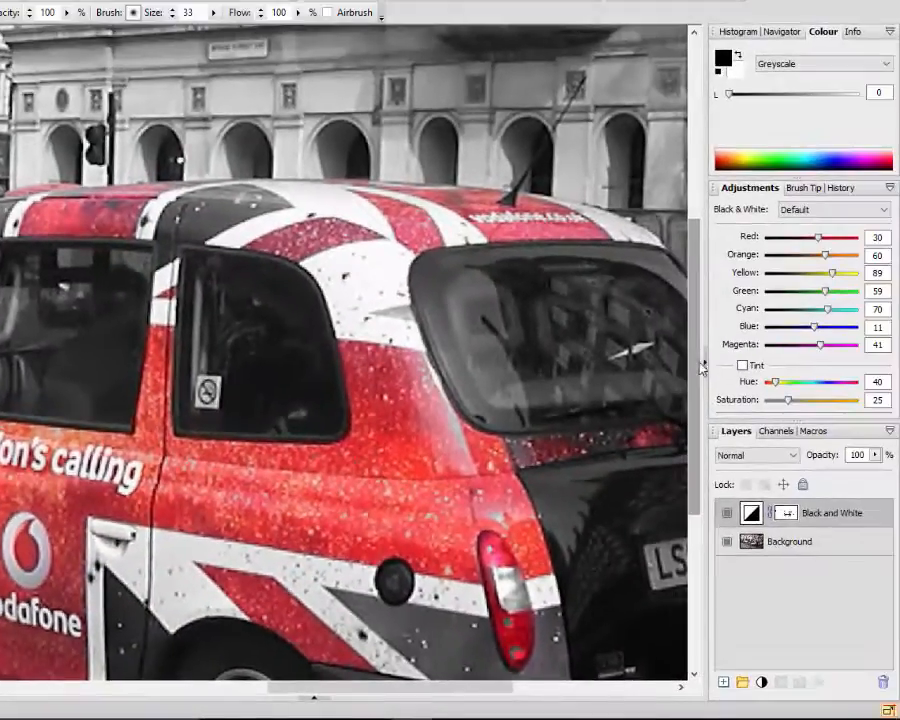
Paint white on the adjustment mask over the red area seen through the taxi's front side window to make it black and white.
left_click_drag(696, 380, 695, 478)
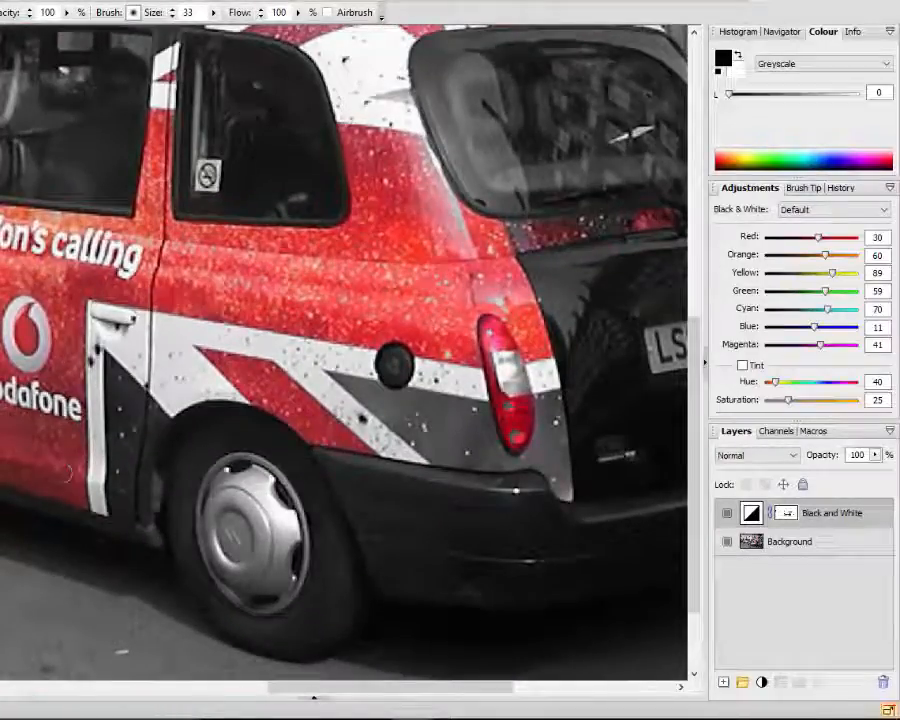
scroll(124, 286, "up", 2)
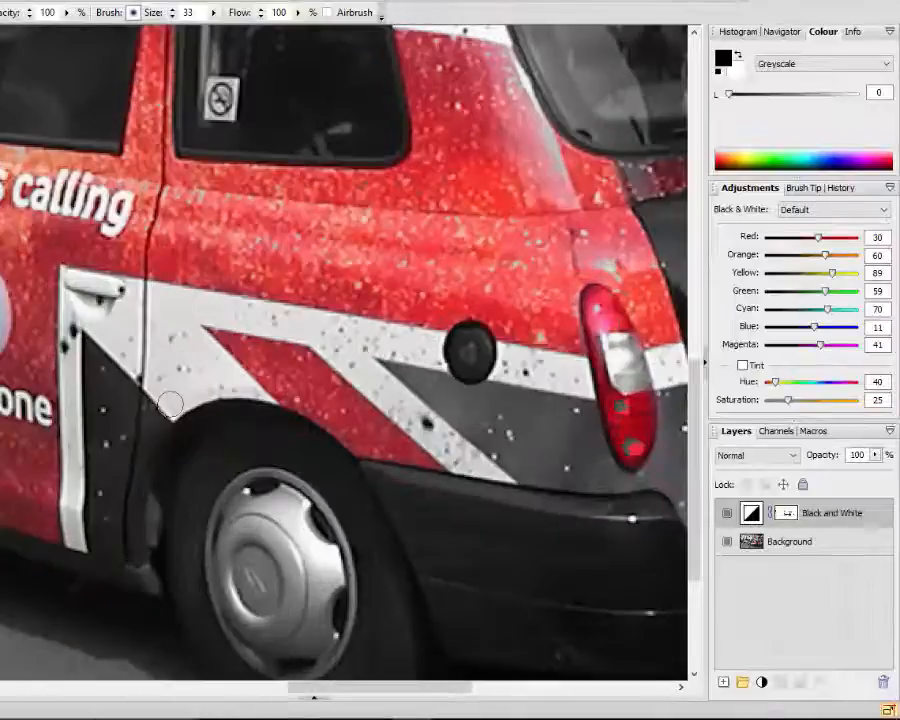
left_click_drag(350, 688, 262, 688)
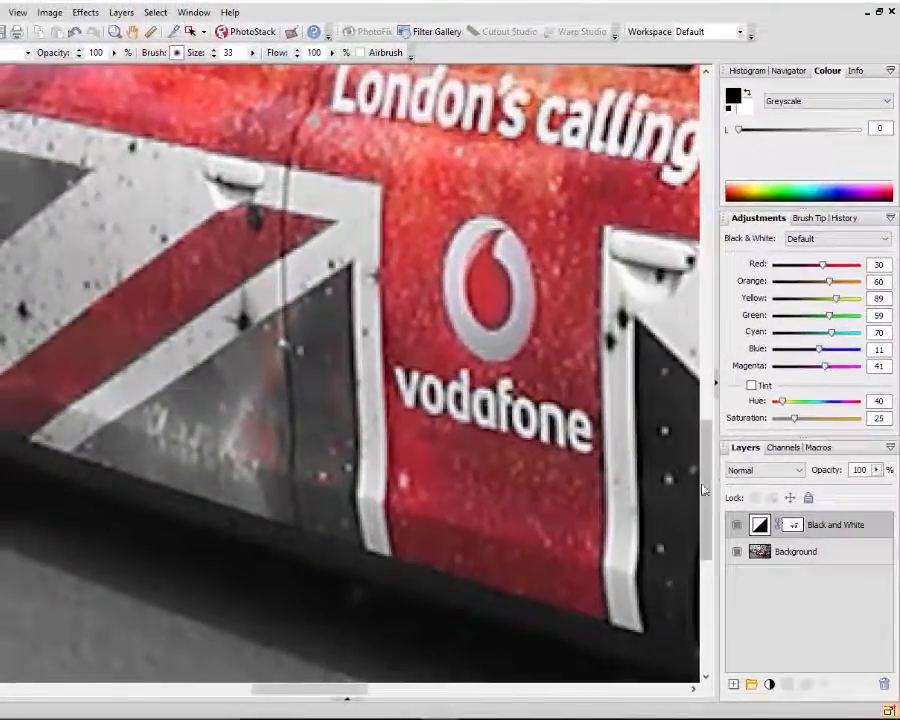
left_click_drag(325, 691, 255, 689)
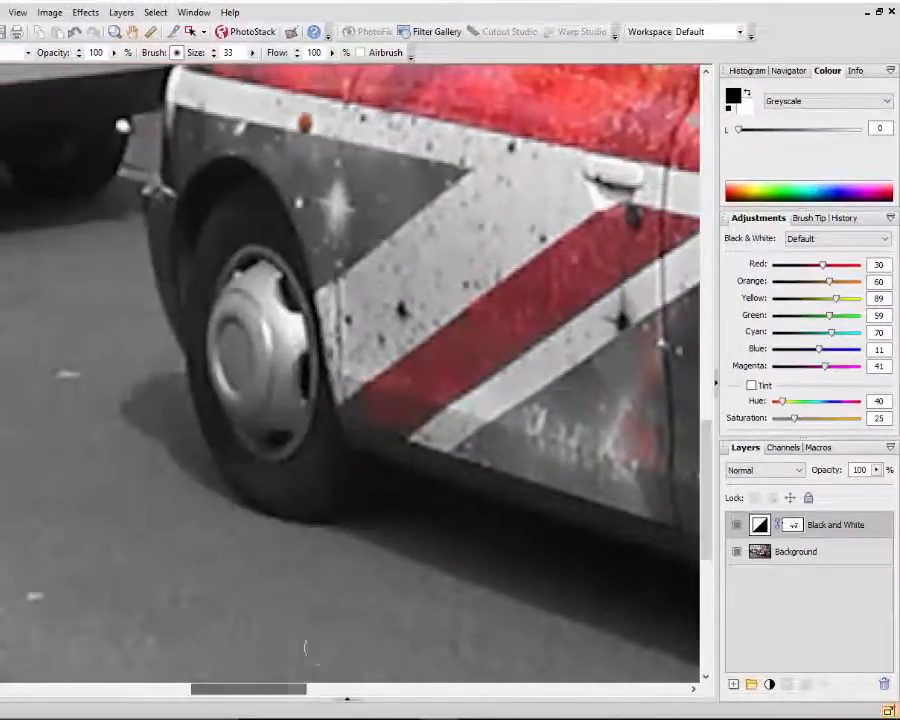
left_click_drag(709, 474, 725, 388)
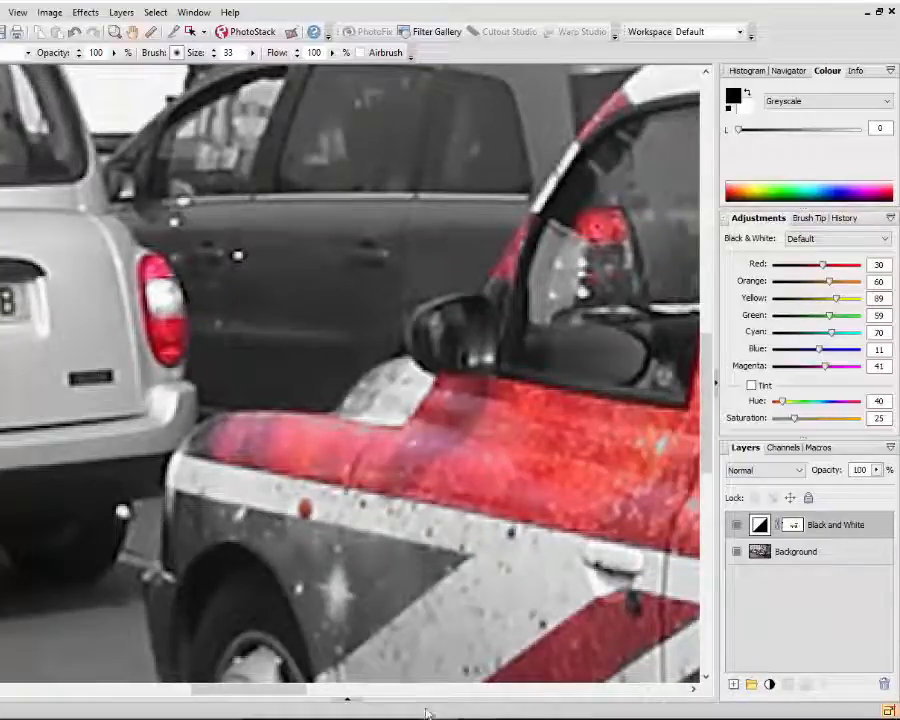
left_click_drag(279, 689, 321, 689)
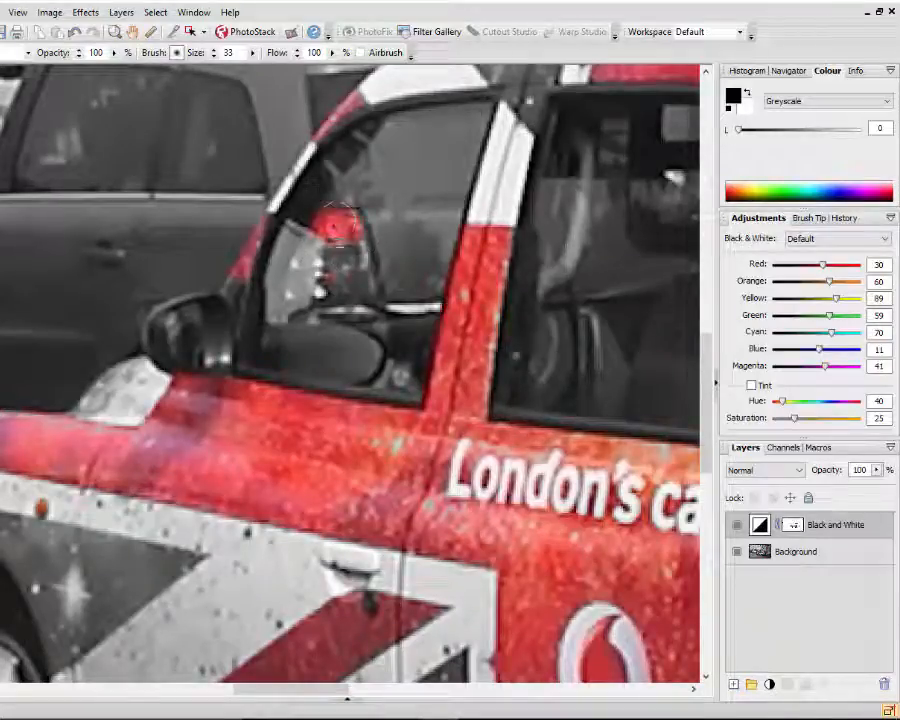
mouse_move(336, 225)
left_mouse_down()
mouse_move(352, 230)
mouse_move(345, 233)
left_mouse_up()
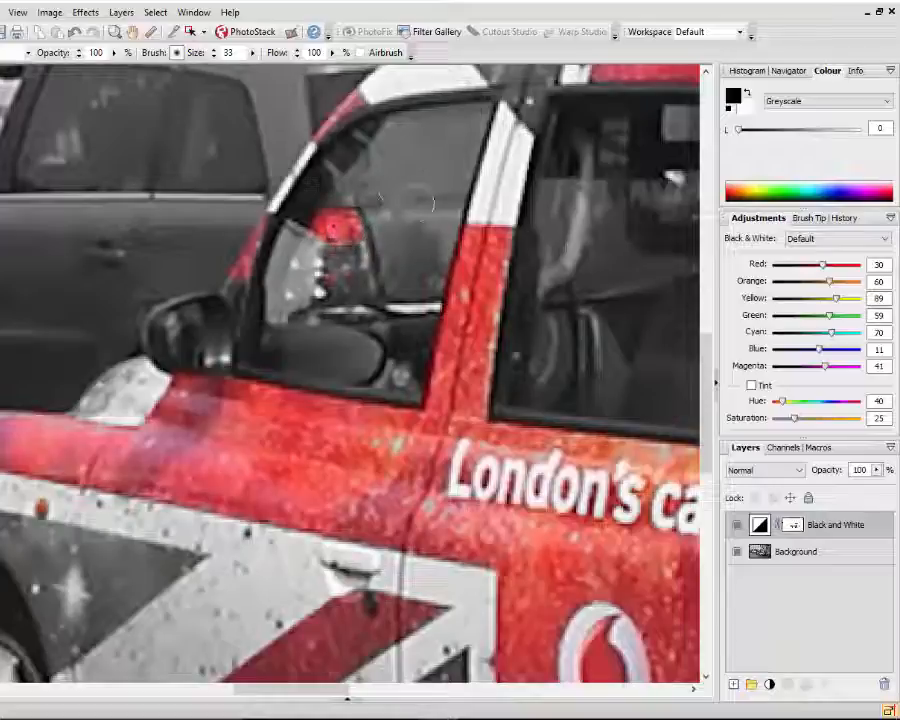
left_click(747, 92)
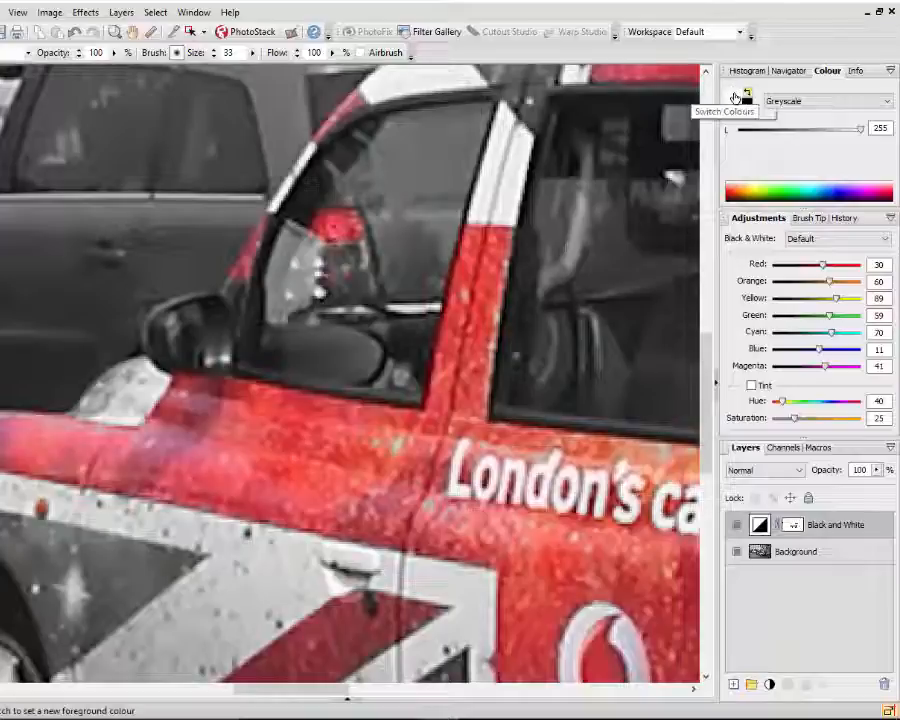
mouse_move(370, 205)
left_mouse_down()
mouse_move(338, 222)
mouse_move(346, 234)
mouse_move(332, 230)
mouse_move(362, 245)
mouse_move(337, 225)
mouse_move(353, 268)
mouse_move(346, 255)
mouse_move(338, 262)
left_mouse_up()
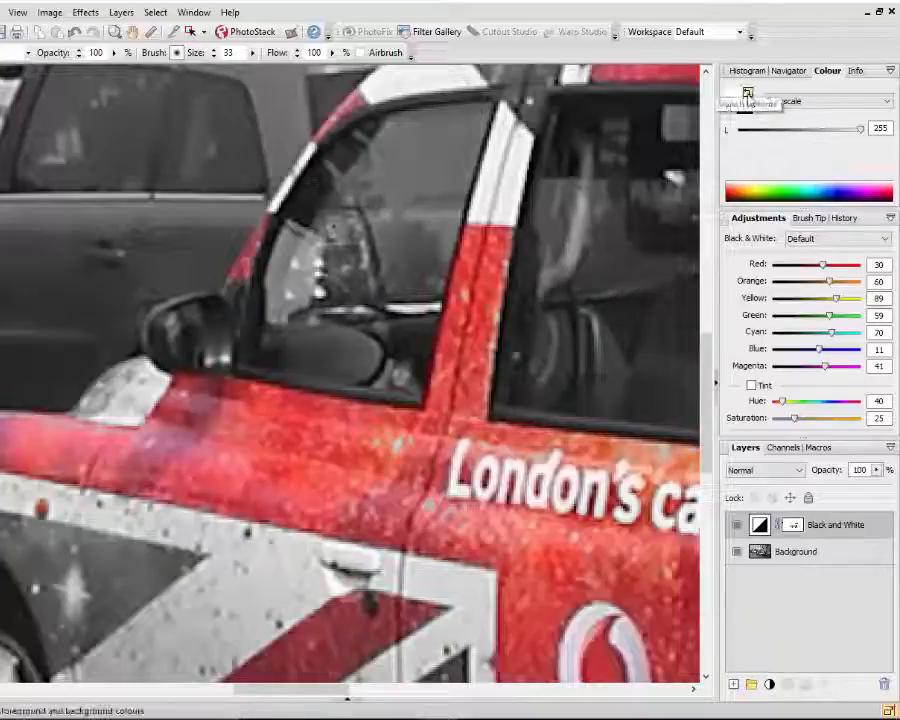
Paint black on the adjustment mask with a smaller brush to restore red along the taxi's roof above the middle side window.
left_click(746, 93)
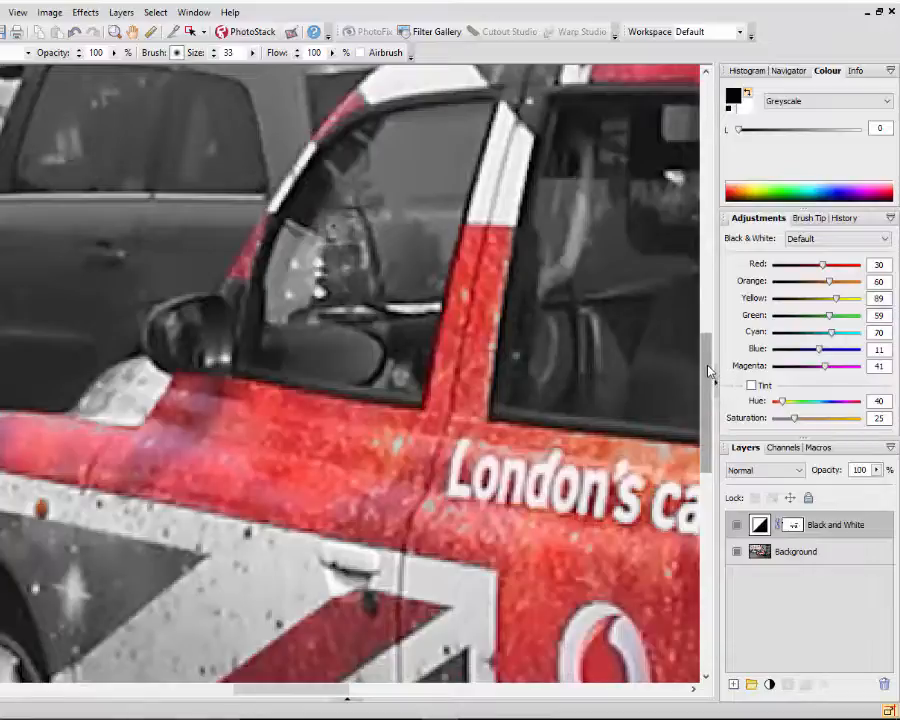
left_click_drag(707, 364, 710, 300)
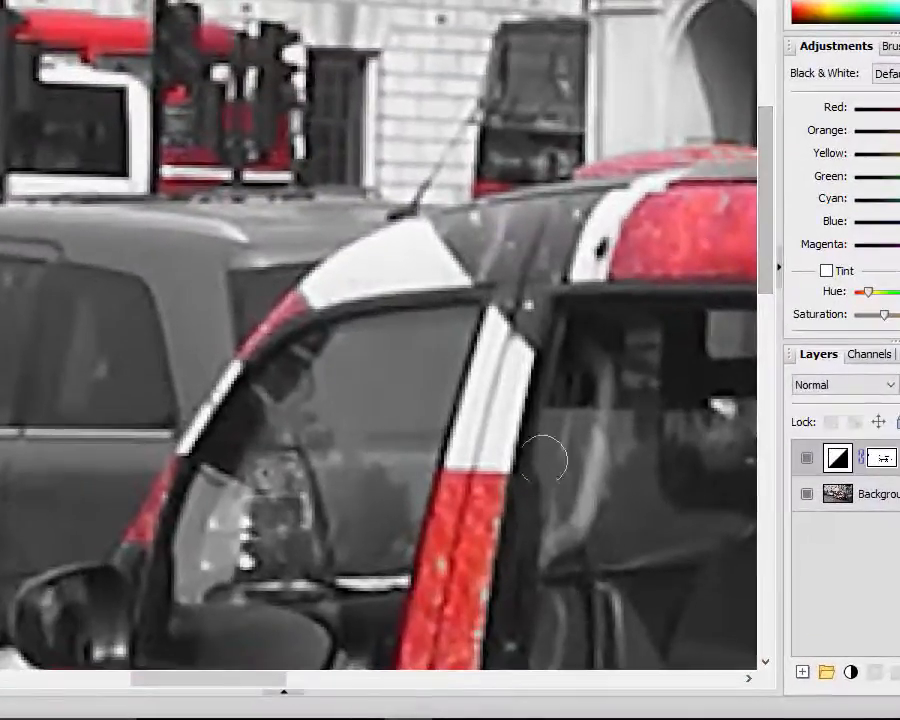
left_click_drag(262, 684, 372, 677)
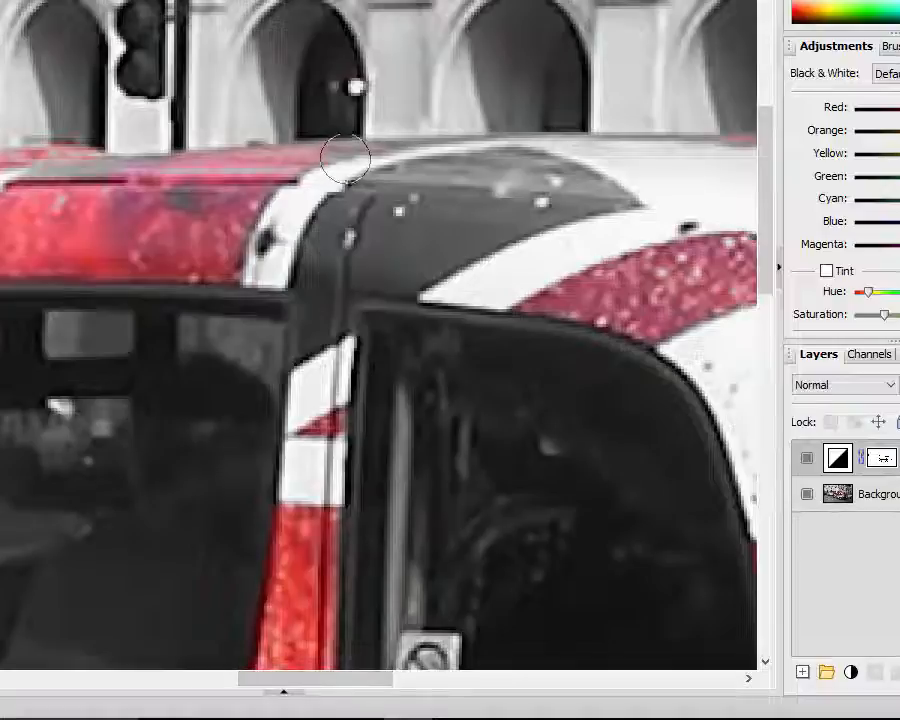
left_click(344, 158)
key("bracketleft")
key("bracketleft")
key("bracketleft")
key("bracketleft")
key("bracketleft")
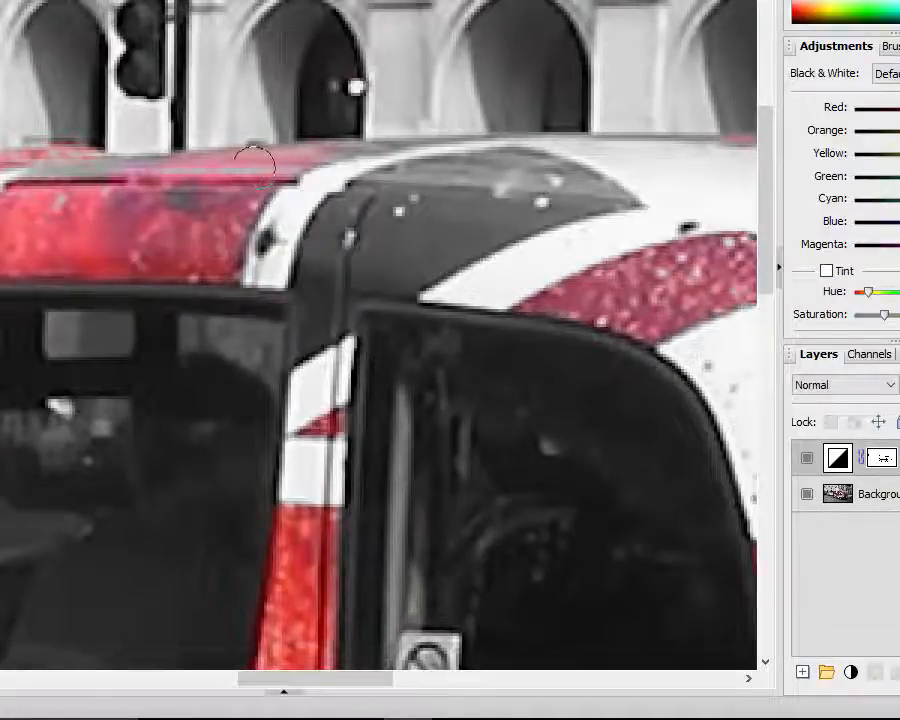
left_click_drag(196, 176, 97, 181)
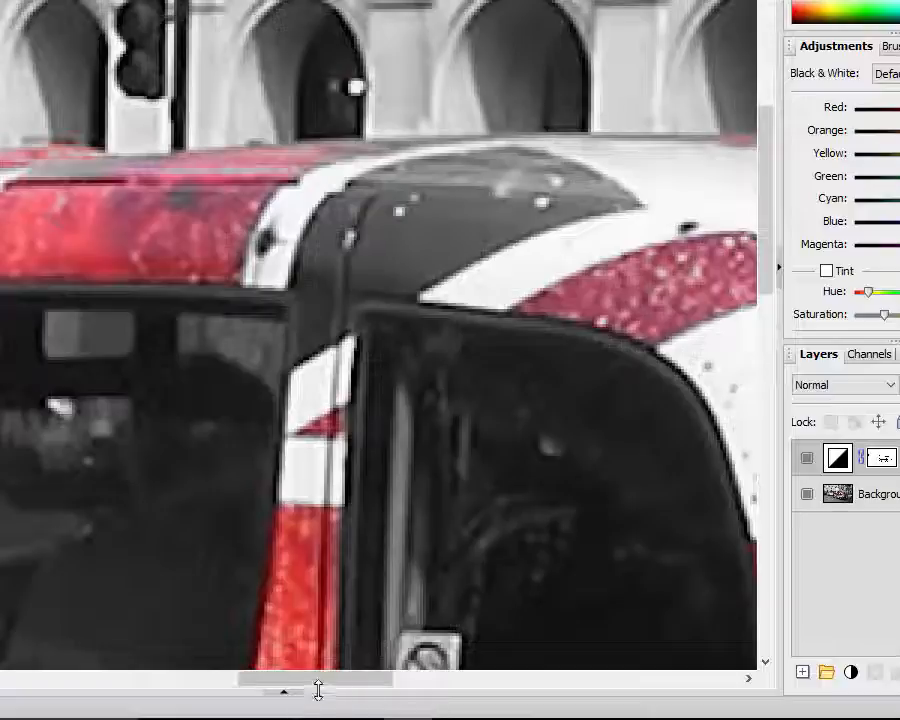
Examine the taxi's roof, rear window, boot and tail light up close for remaining flaws in the colouring.
left_click_drag(337, 683, 452, 690)
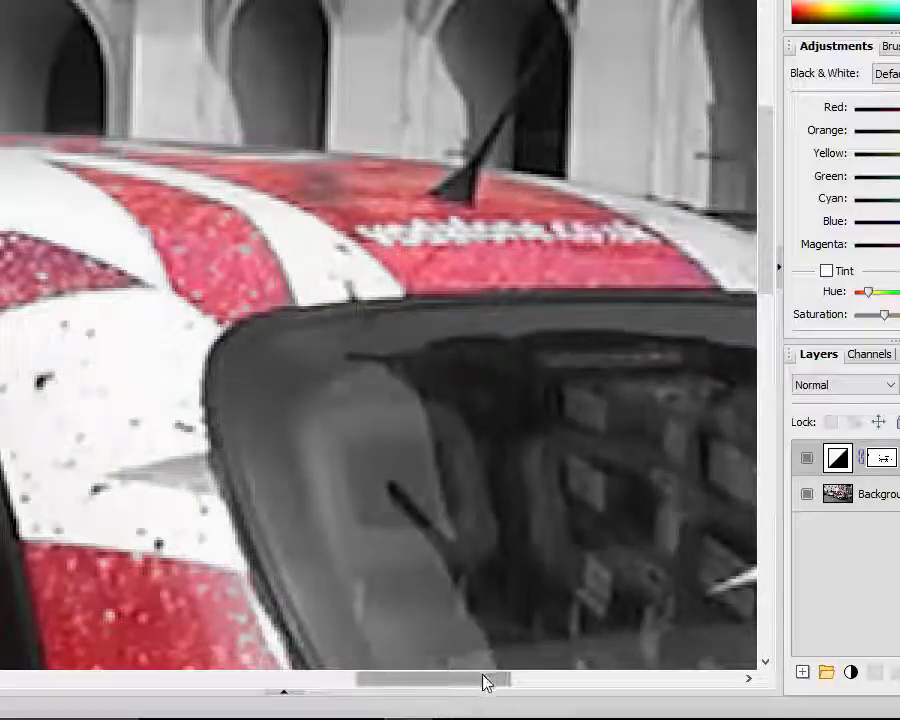
left_click_drag(484, 681, 548, 690)
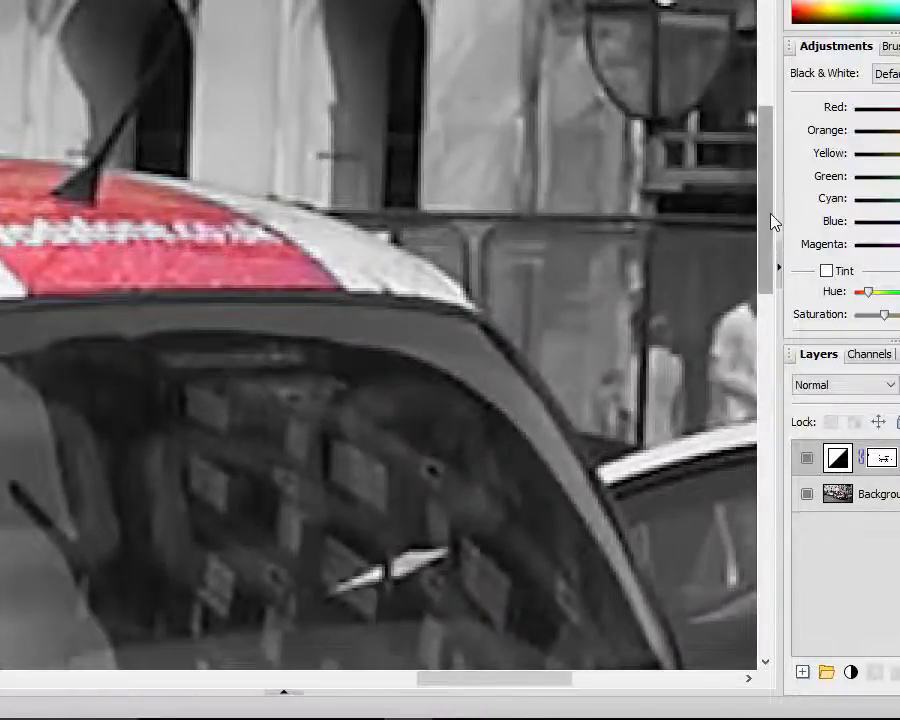
left_click_drag(772, 221, 744, 342)
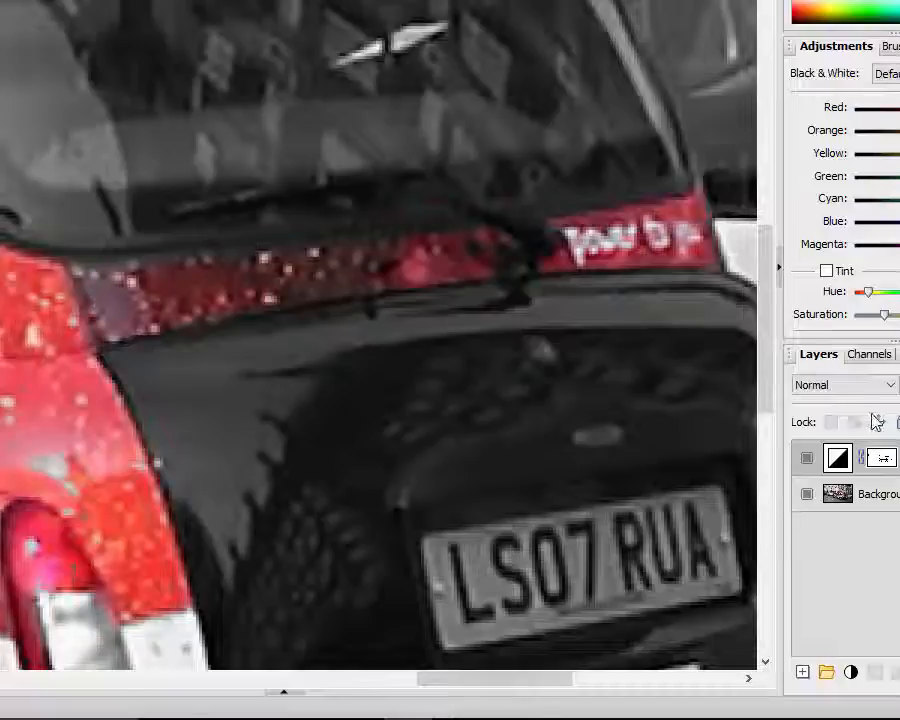
left_click_drag(767, 297, 765, 409)
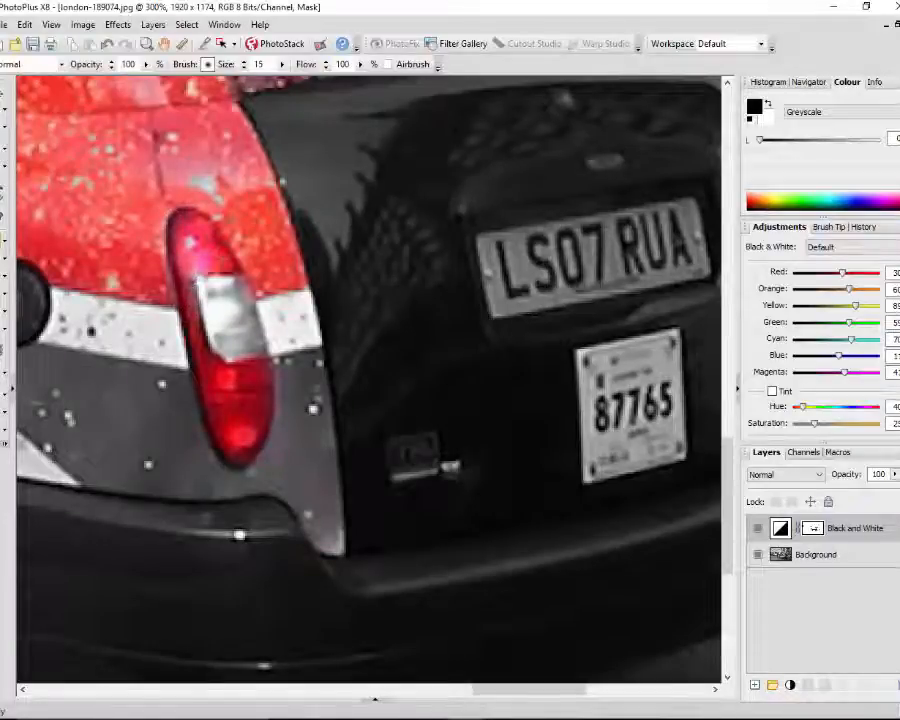
scroll(604, 615, "down", 4)
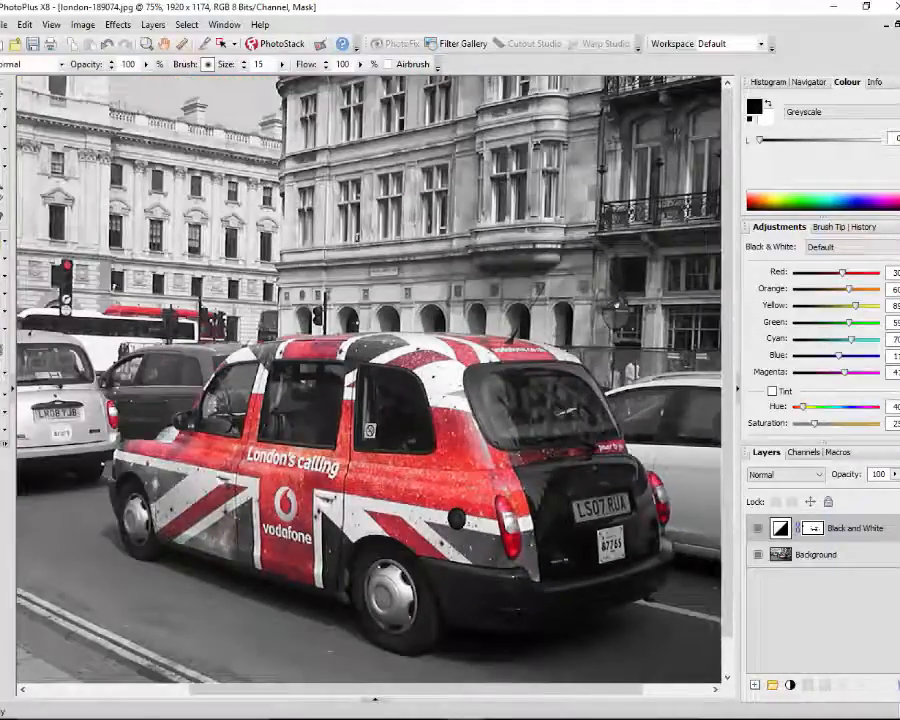
scroll(368, 385, "down", 1)
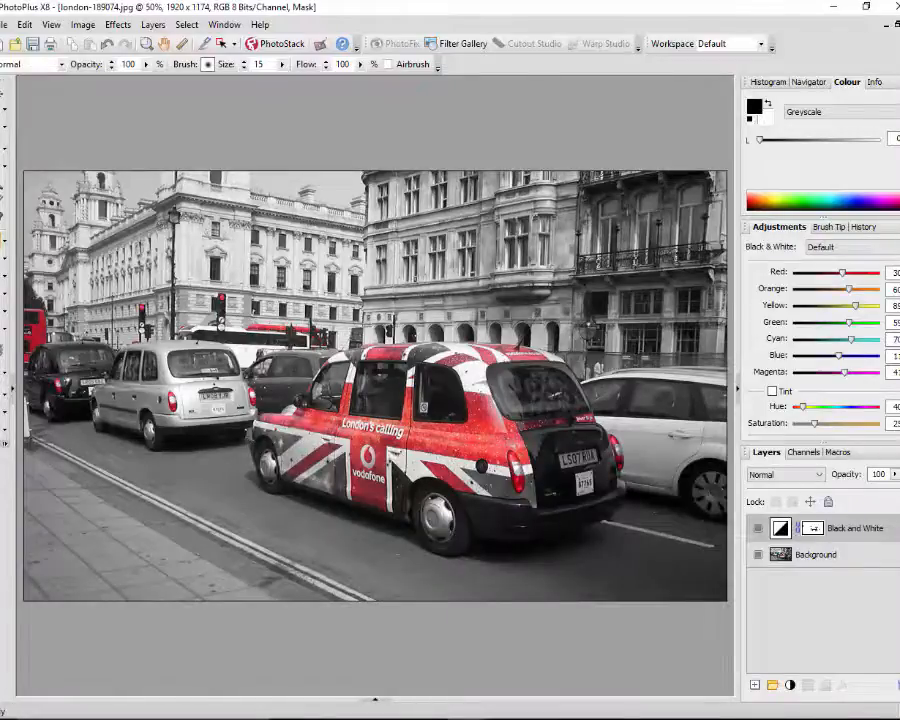
With white as the foreground colour and a brush size of 50, paint the adjustment mask over the red bus parts behind the dark car.
scroll(240, 358, "up", 5)
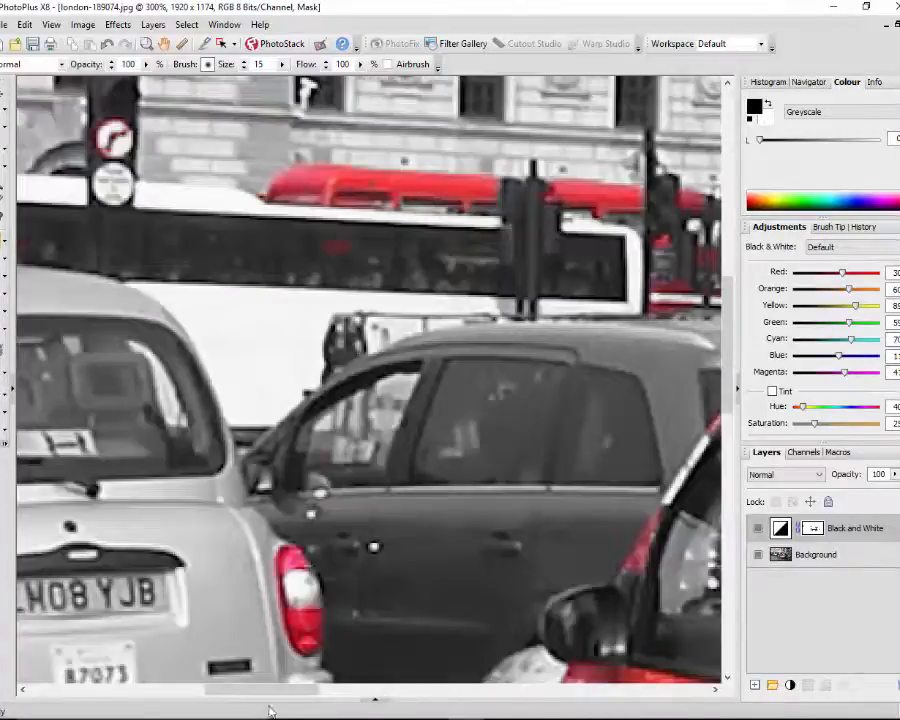
left_click_drag(277, 692, 315, 692)
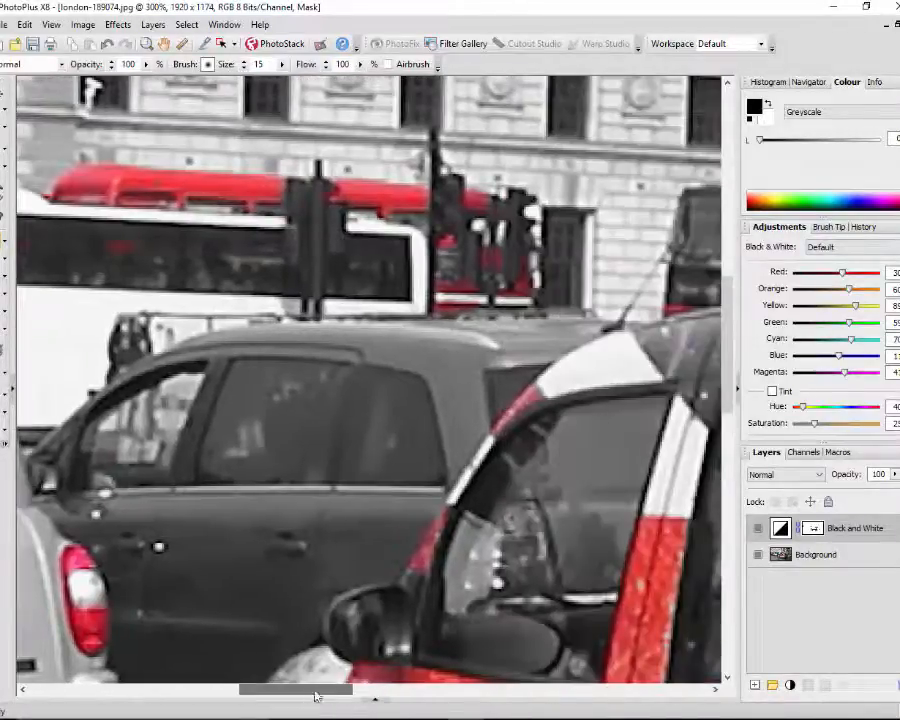
left_click(768, 103)
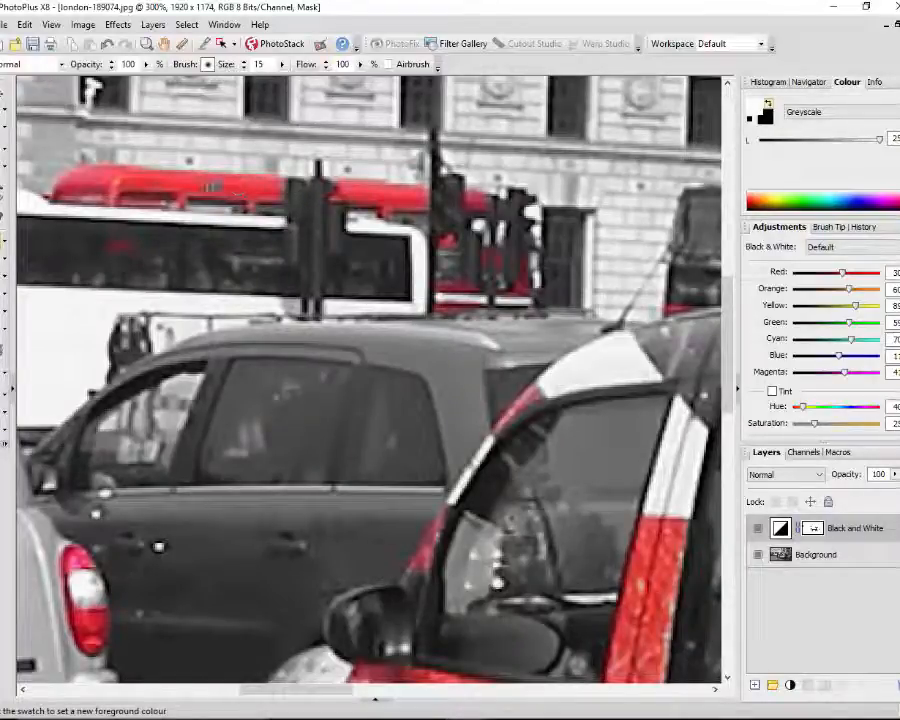
left_click_drag(12, 174, 50, 174)
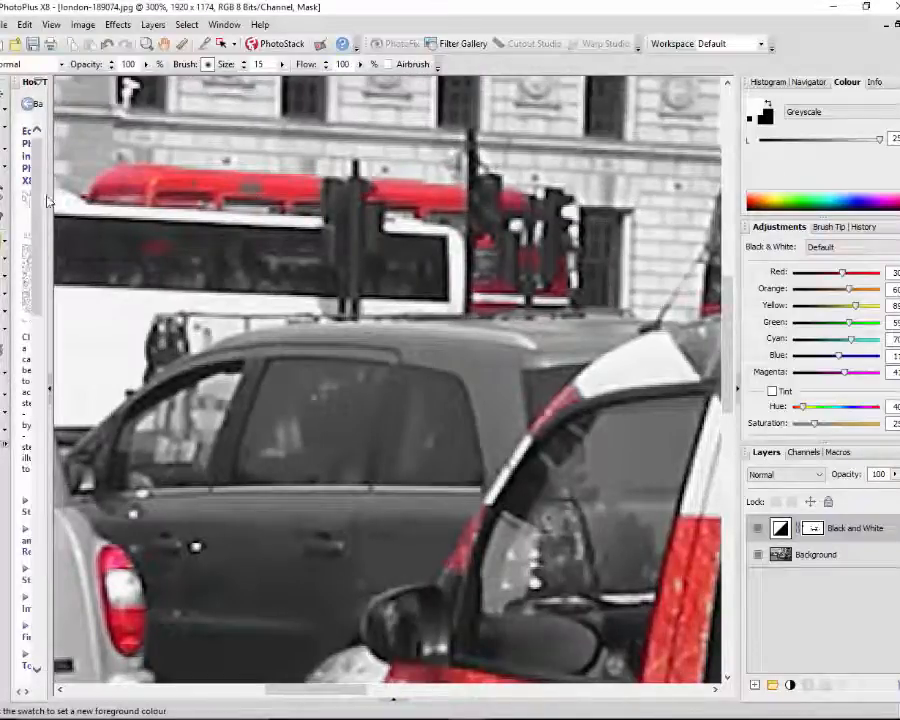
left_click(50, 387)
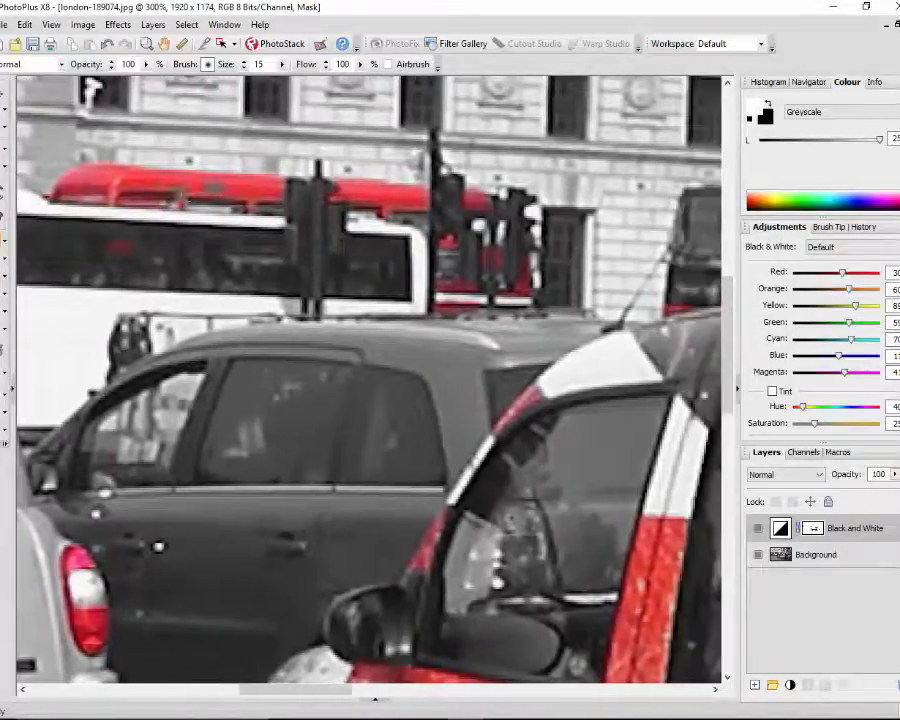
mouse_move(182, 198)
left_mouse_down()
mouse_move(77, 186)
mouse_move(210, 165)
mouse_move(315, 205)
mouse_move(460, 240)
mouse_move(487, 205)
mouse_move(520, 265)
mouse_move(468, 262)
mouse_move(480, 275)
mouse_move(545, 272)
mouse_move(442, 253)
left_mouse_up()
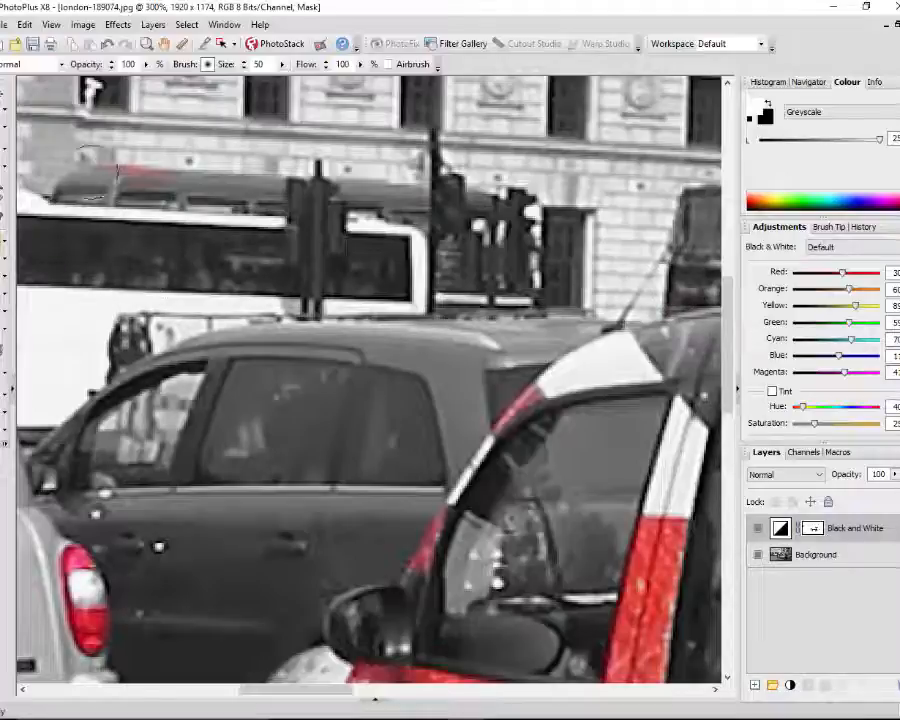
Try darker yellow tones in the Black and White adjustment for the whole photo, and set Yellow to 100.
scroll(390, 215, "down", 5)
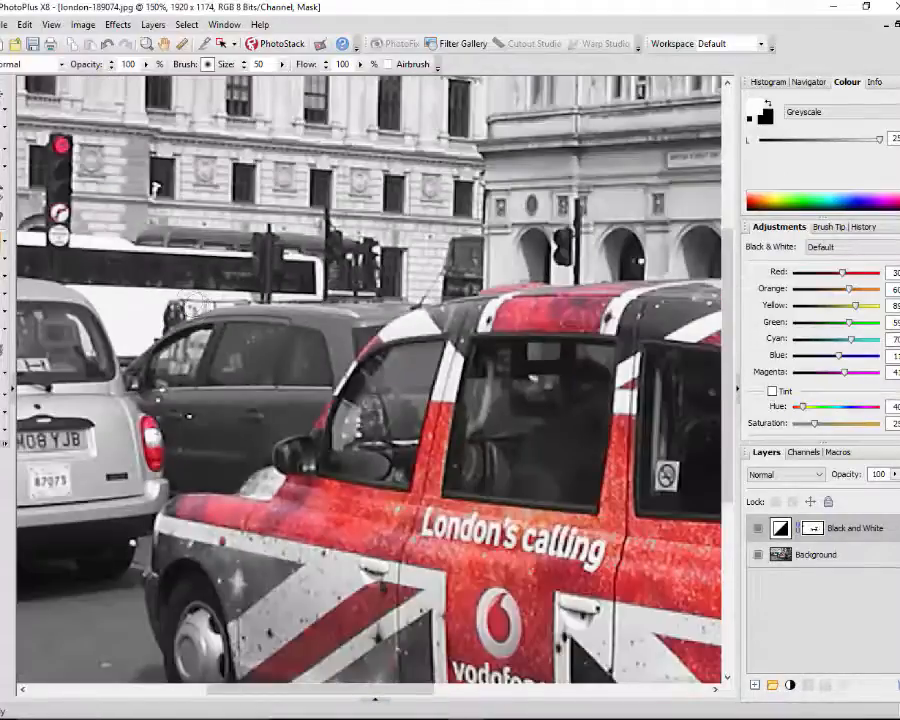
scroll(183, 296, "down", 1)
scroll(183, 296, "up", 2)
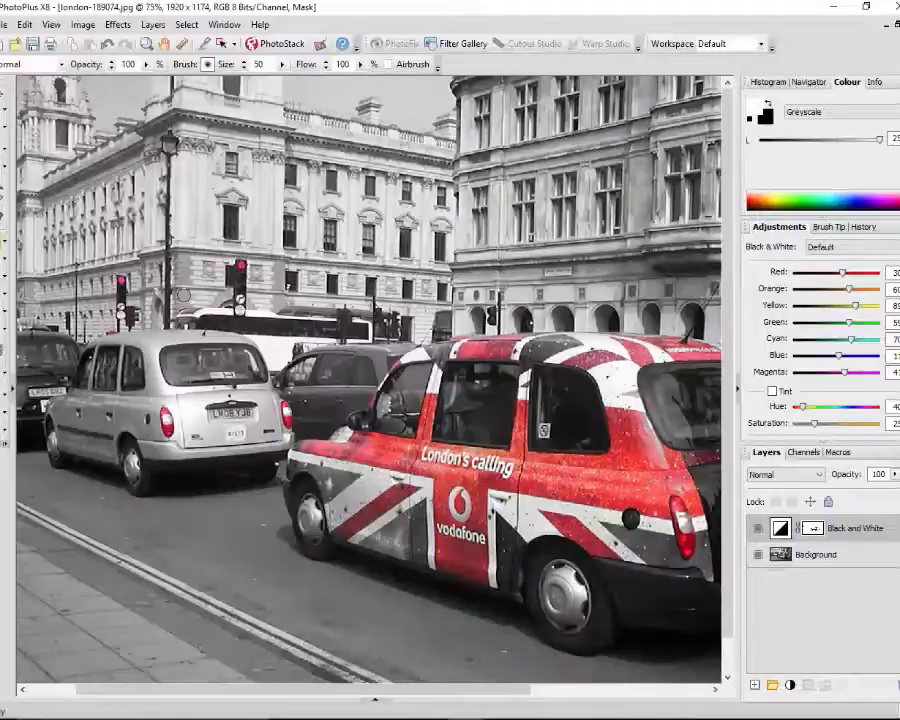
scroll(183, 296, "down", 1)
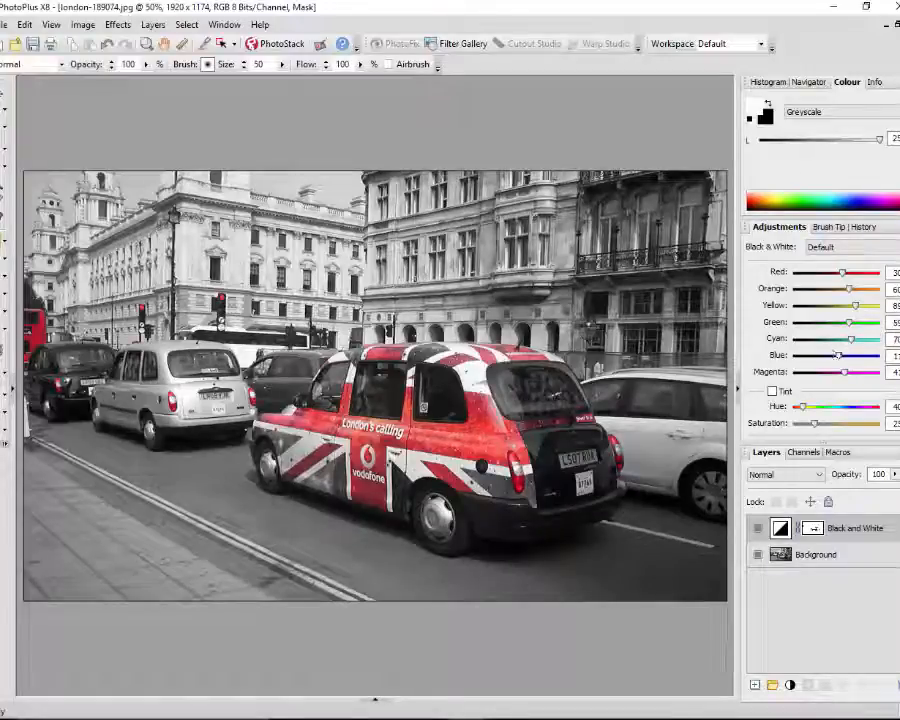
left_click_drag(855, 306, 784, 313)
mouse_move(805, 312)
left_mouse_down()
mouse_move(860, 315)
mouse_move(822, 314)
left_mouse_up()
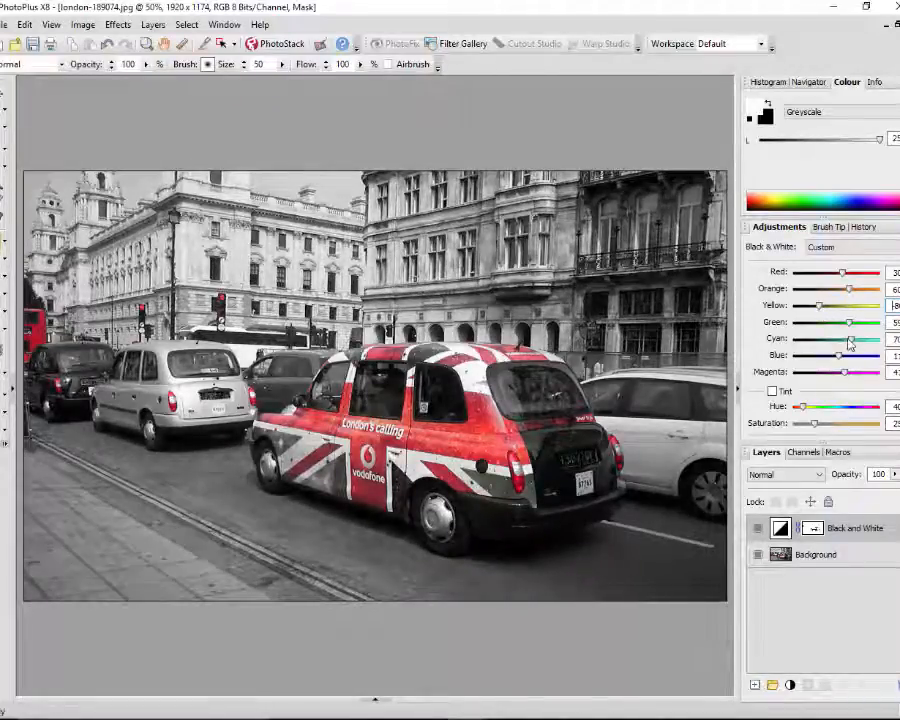
left_click_drag(818, 312, 858, 312)
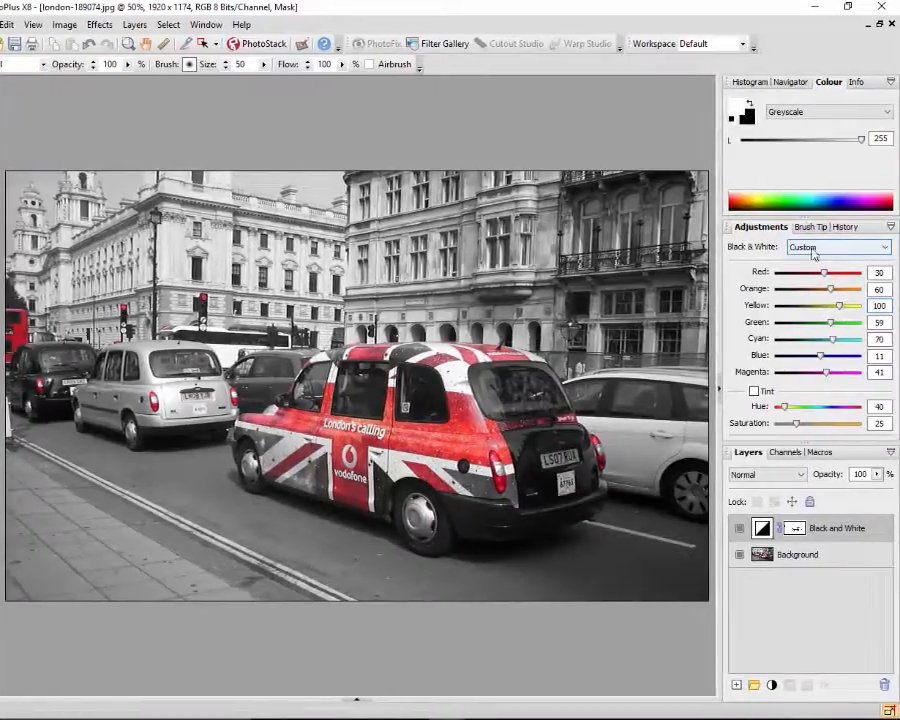
Preview the Black and White presets from Blue Filter through Red, Yellow and Green Filter to White Maximum, Black Maximum and Custom.
left_click(886, 248)
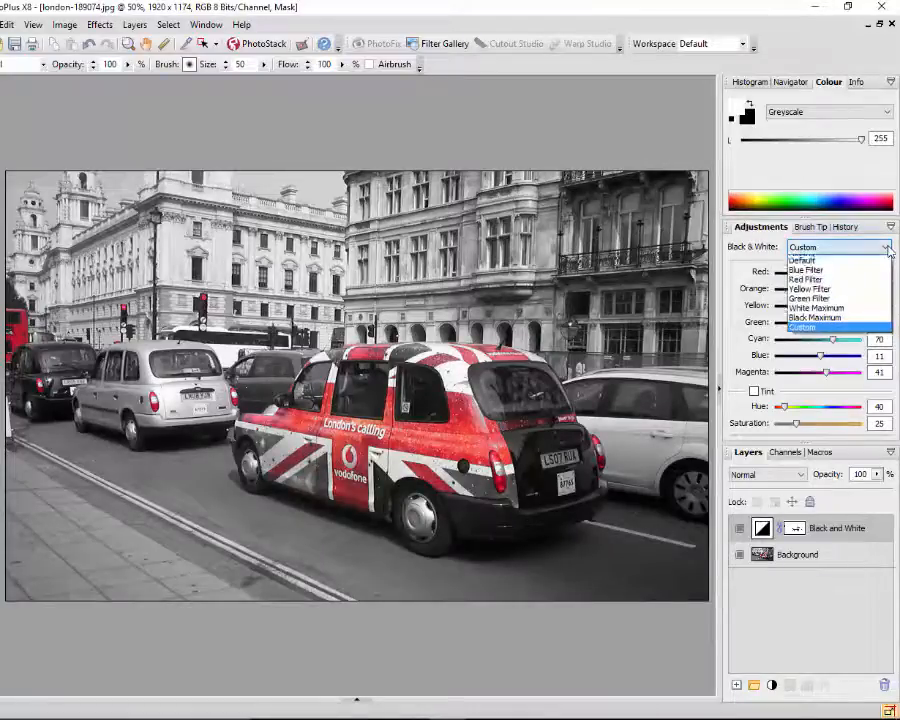
left_click(810, 271)
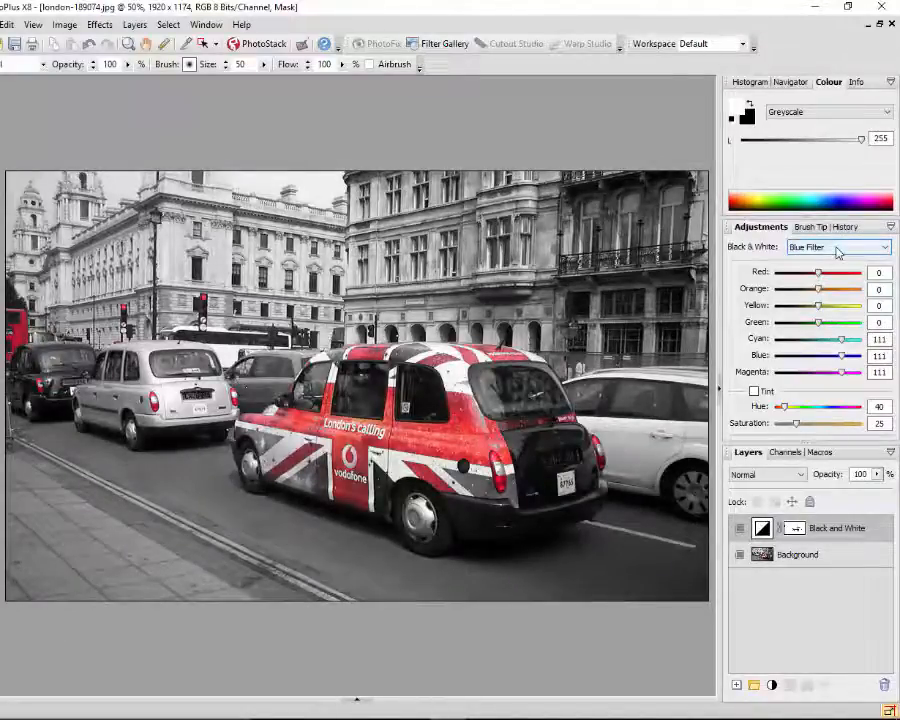
scroll(838, 252, "down", 1)
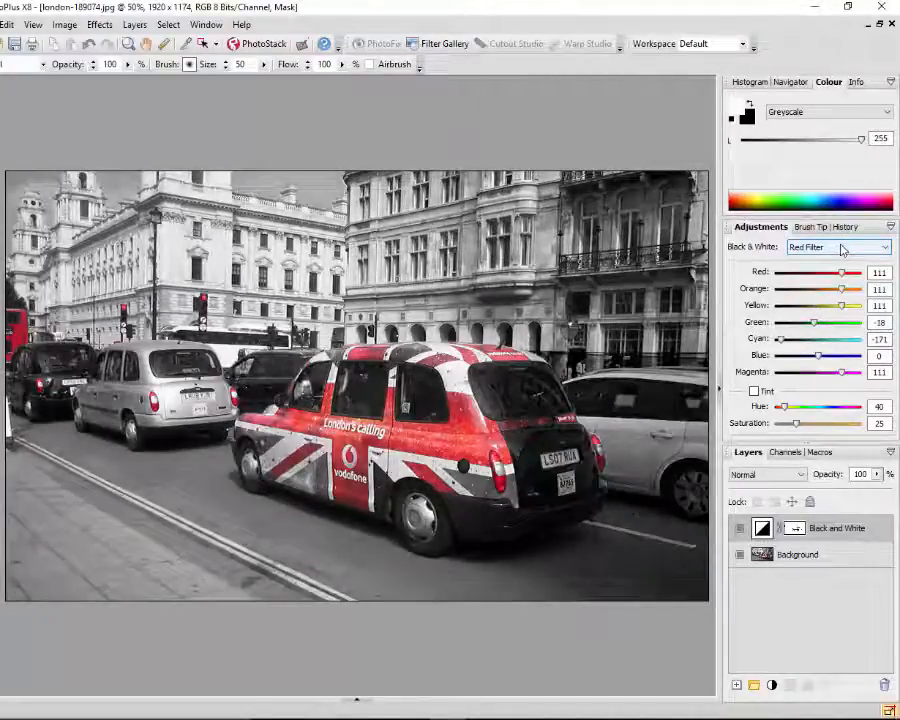
scroll(841, 251, "down", 1)
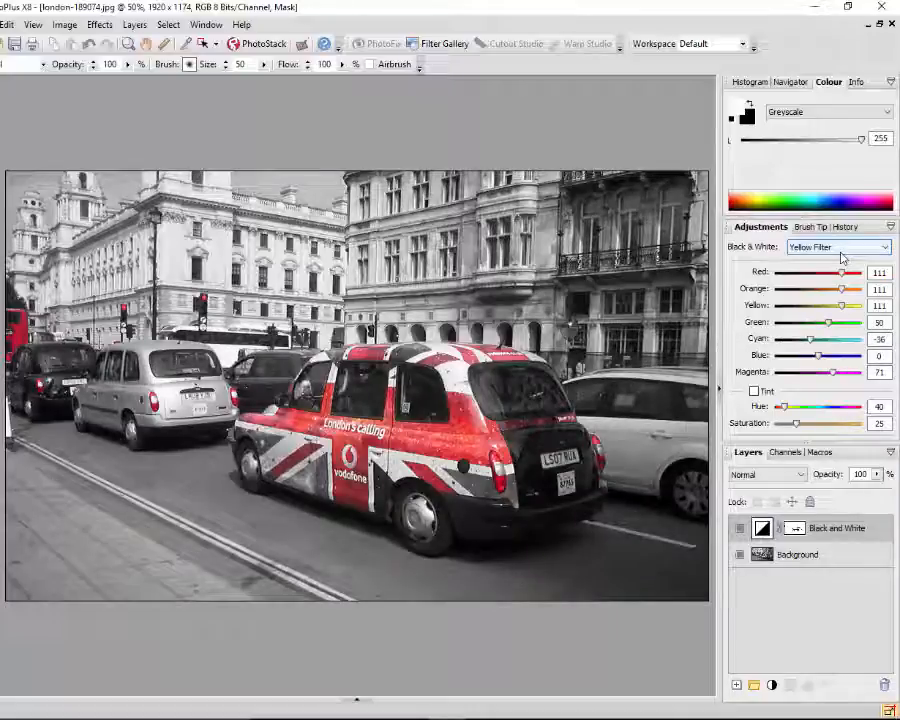
scroll(841, 252, "down", 1)
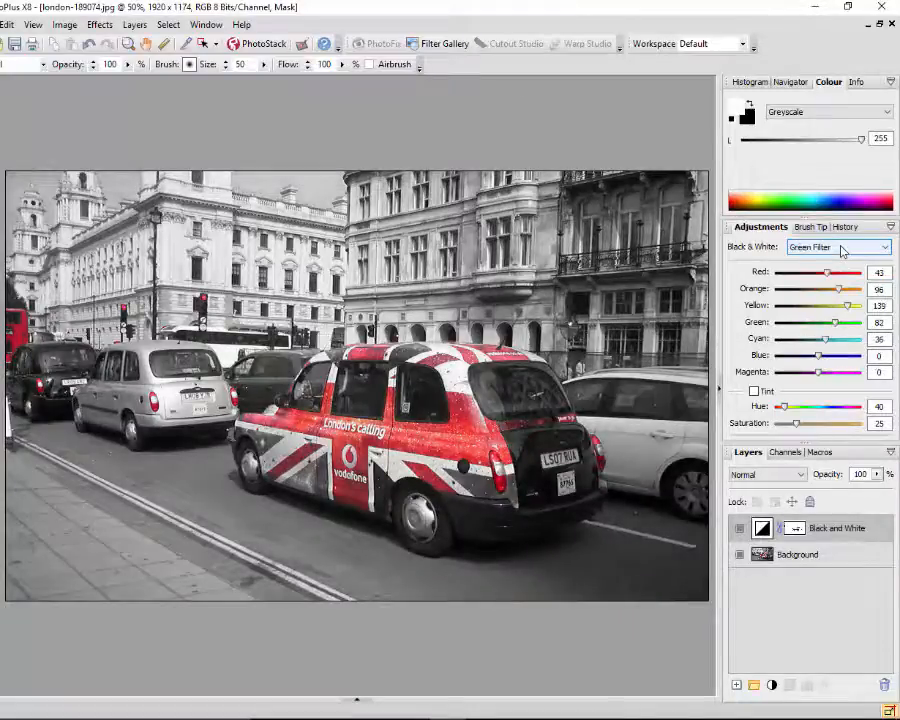
scroll(841, 251, "down", 1)
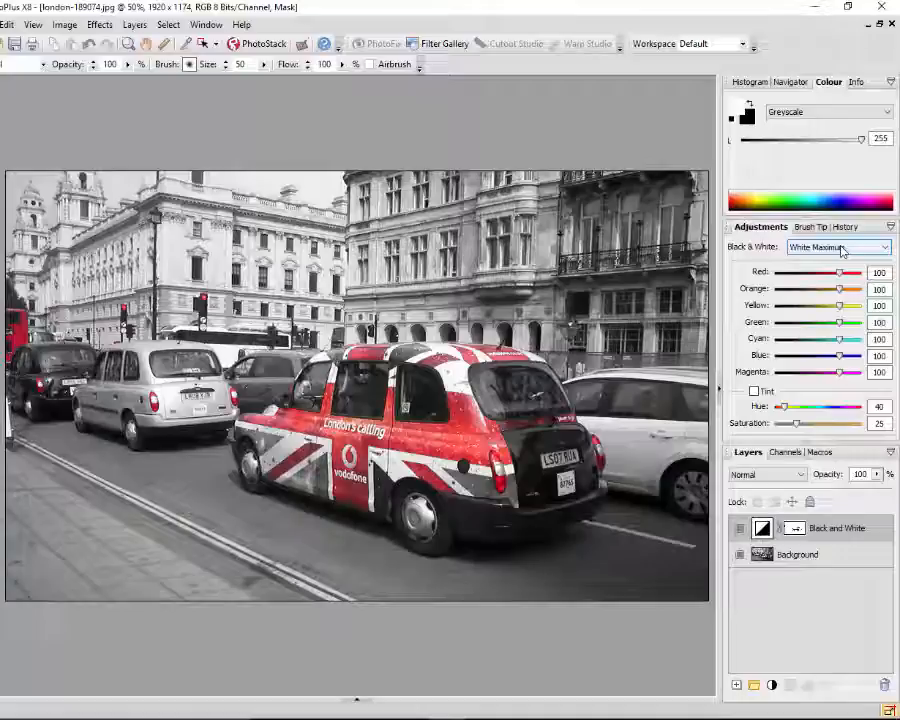
scroll(841, 251, "down", 1)
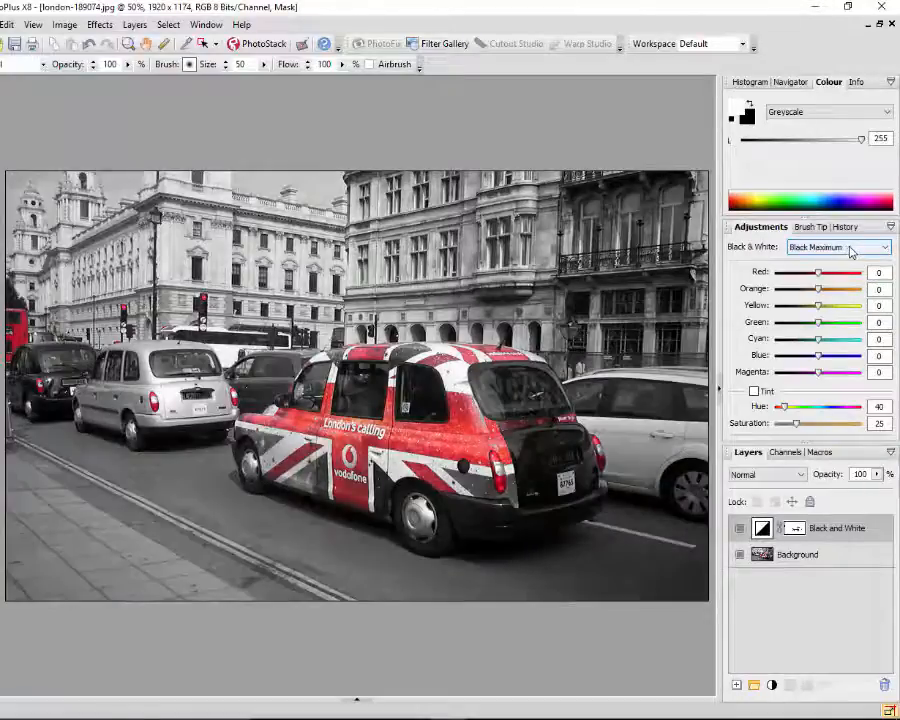
scroll(850, 251, "down", 1)
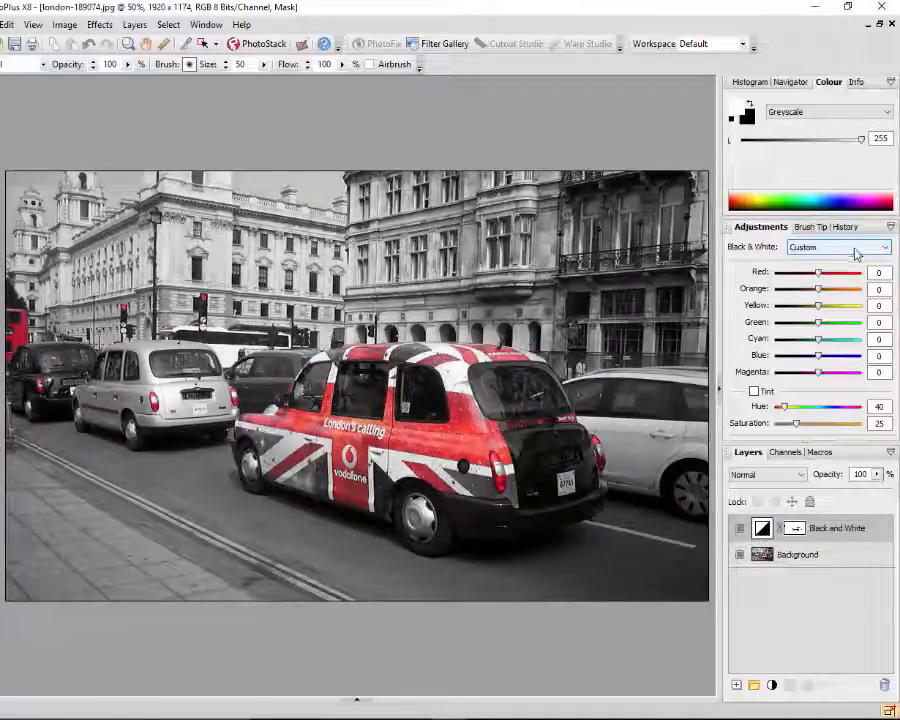
Apply the Yellow Filter preset to the Black and White adjustment and enable its tint with hue 48 and saturation 38.
left_click(855, 250)
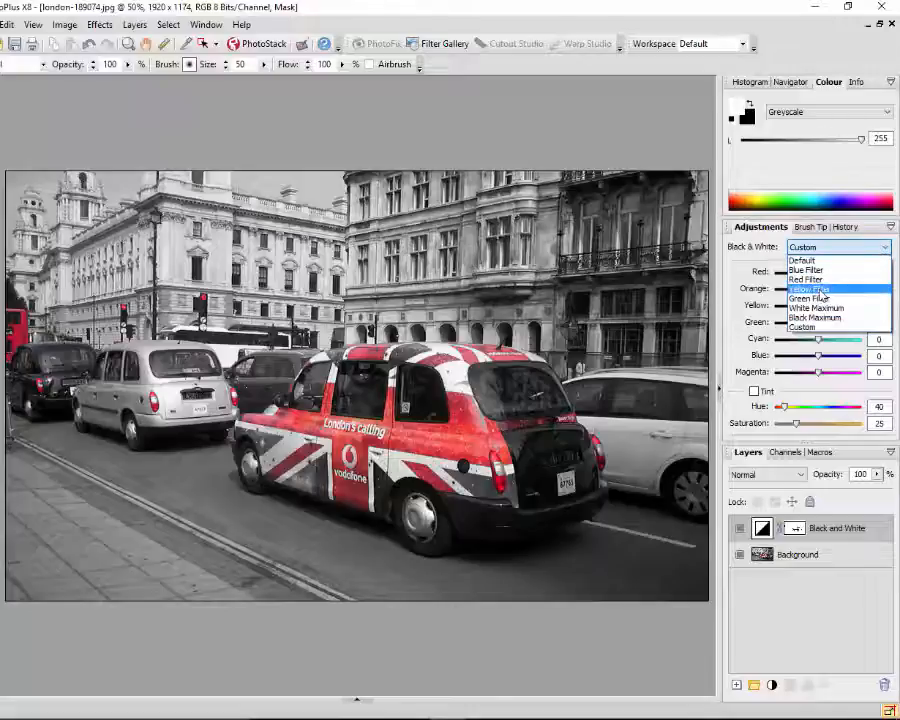
left_click(820, 290)
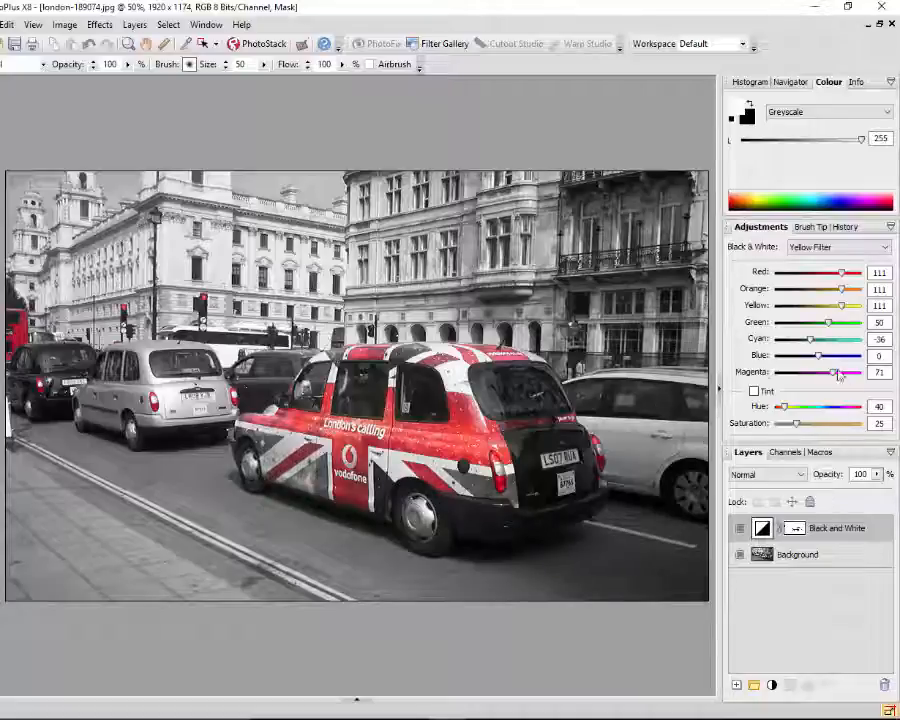
left_click(754, 391)
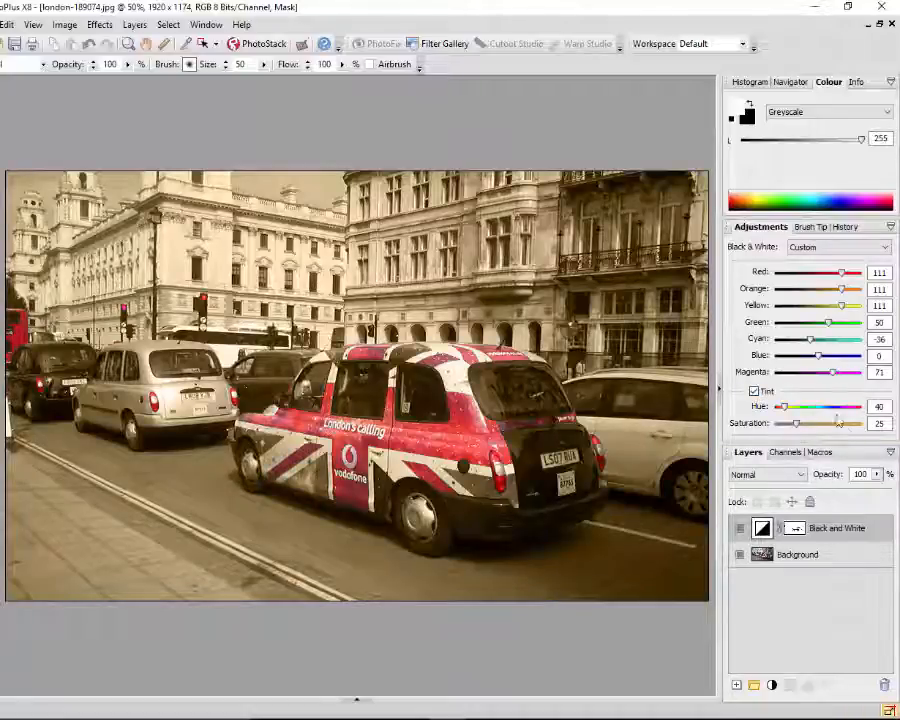
mouse_move(799, 429)
left_mouse_down()
mouse_move(809, 430)
mouse_move(780, 410)
mouse_move(788, 410)
left_mouse_up()
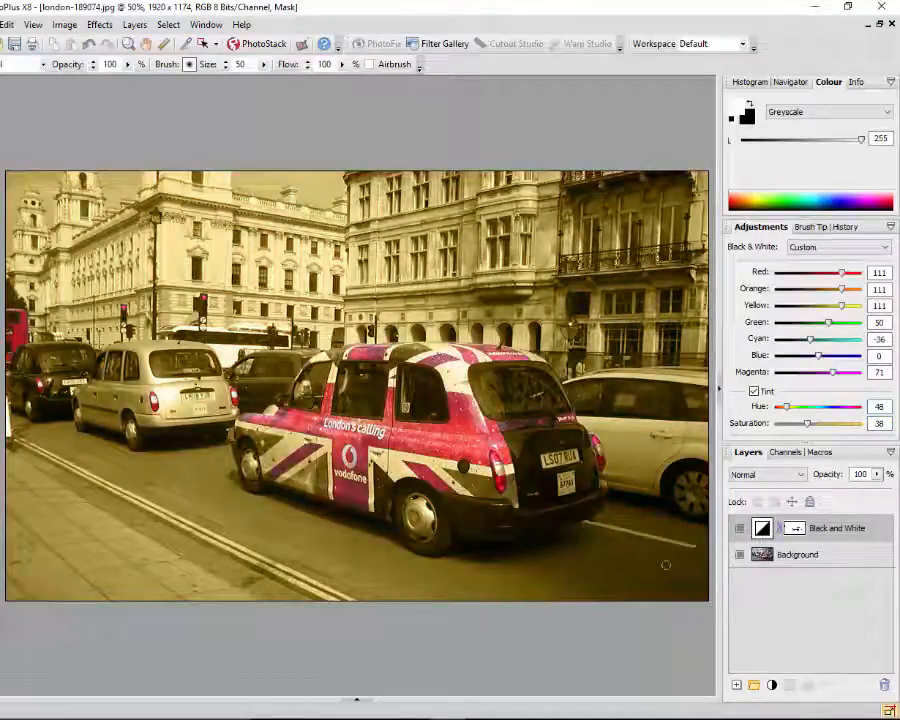